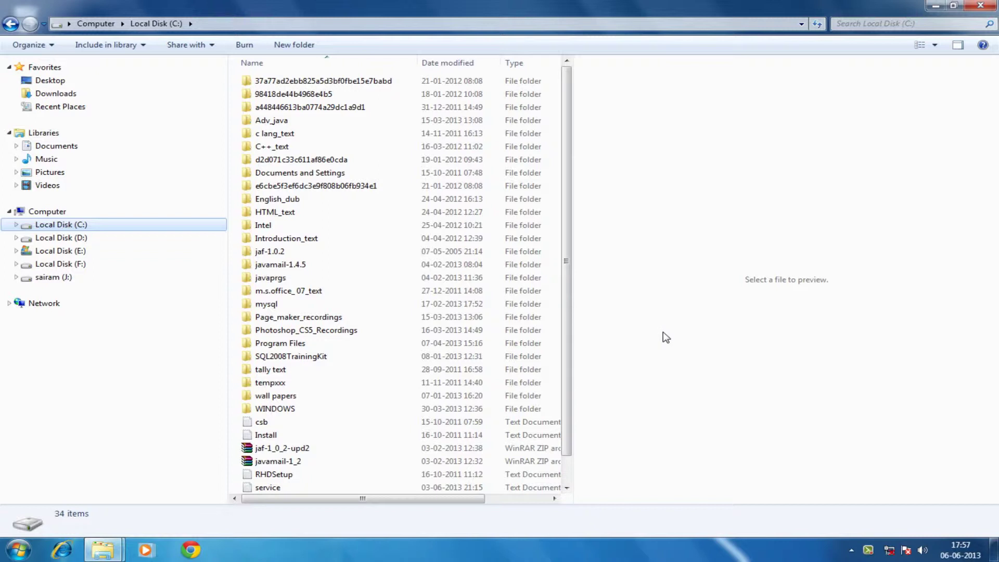
key("alt")
key("f")
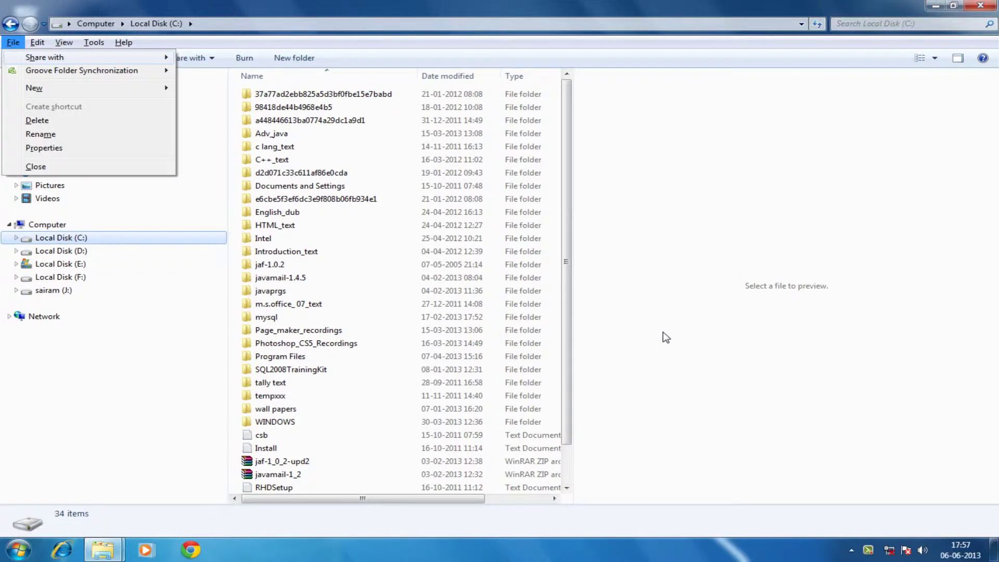
mouse_move(63, 43)
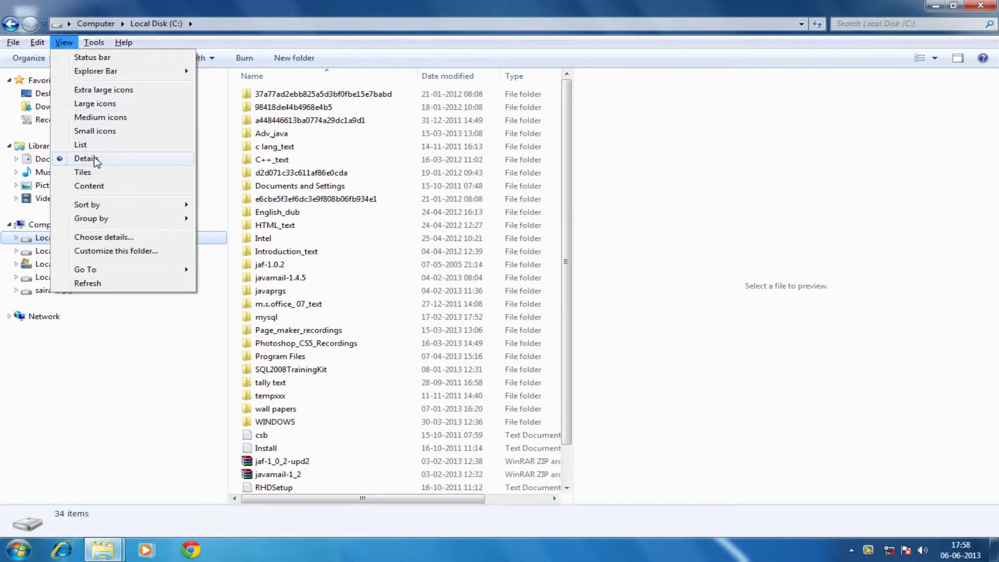
mouse_move(101, 204)
left_click(687, 209)
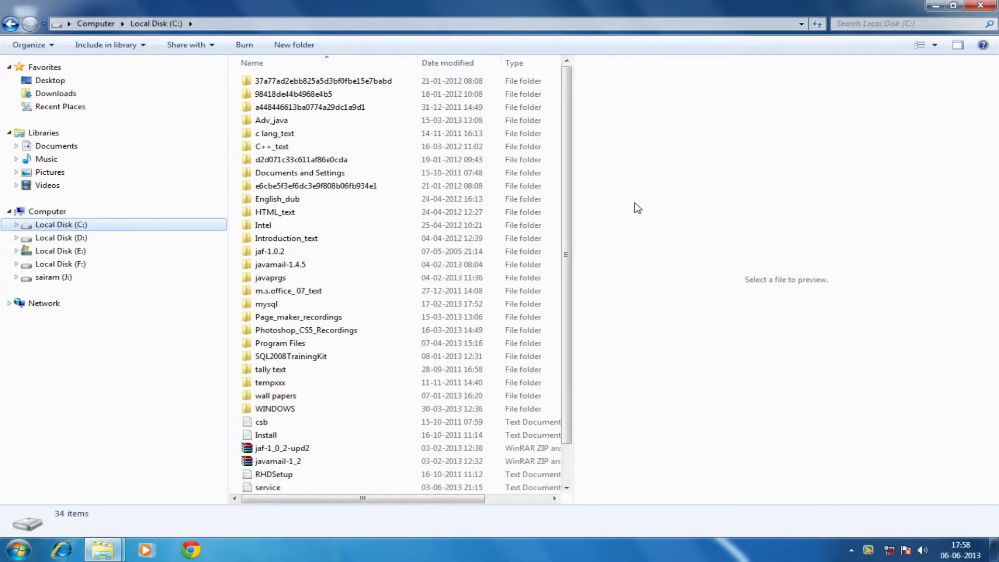
Step: Display the contents of Local Disk (C:) as Extra large icons and look through the folders
right_click(373, 226)
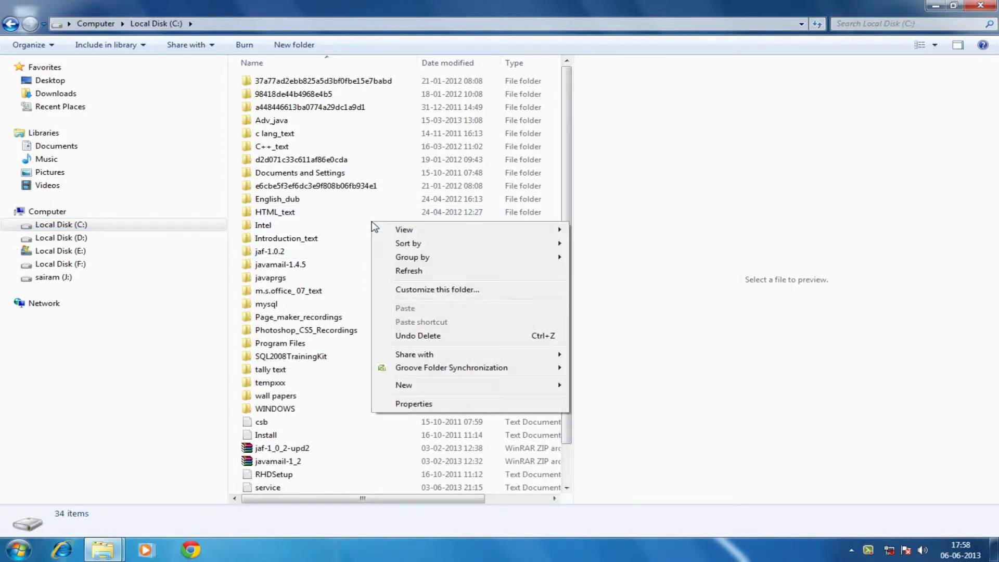
mouse_move(404, 231)
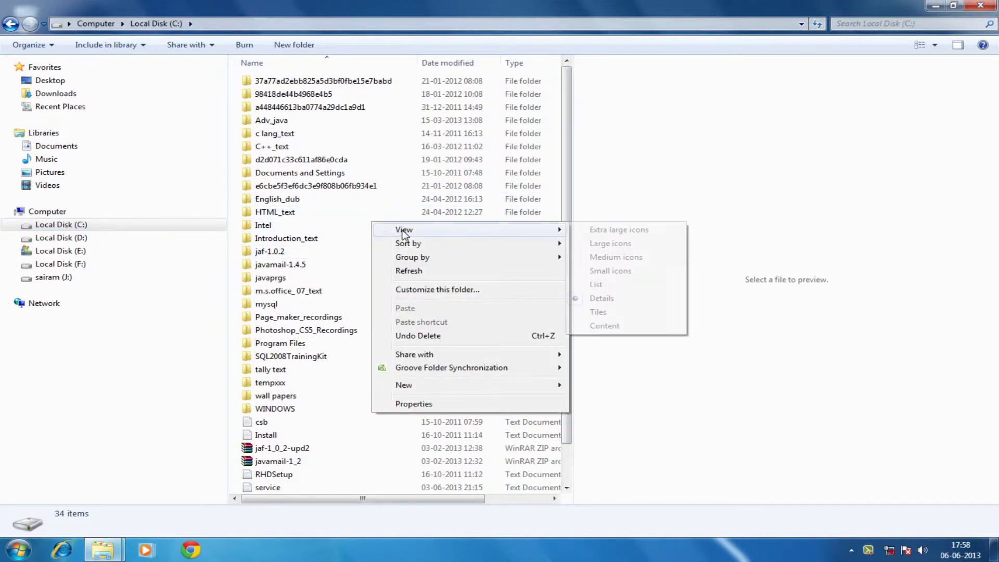
left_click(603, 232)
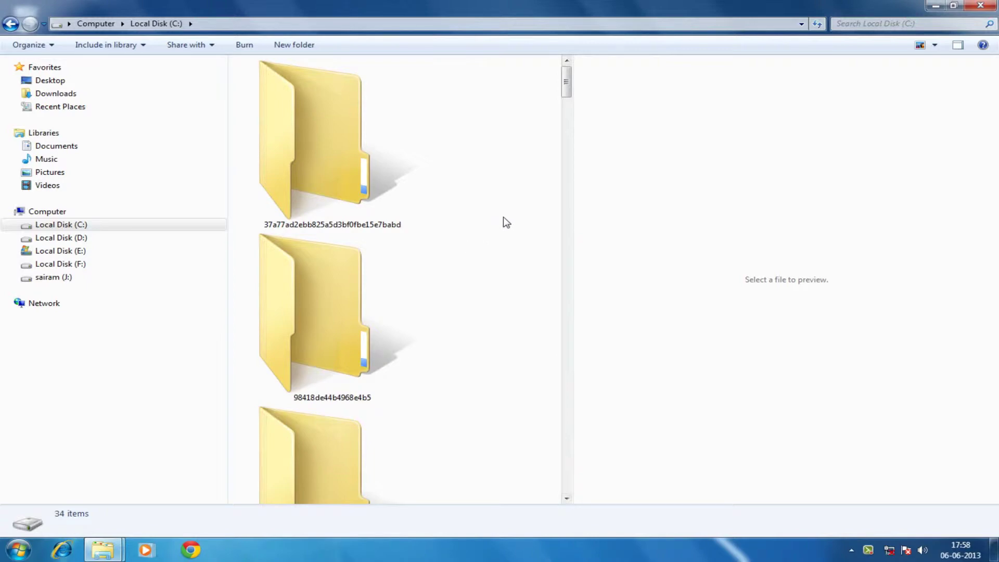
left_click(564, 151)
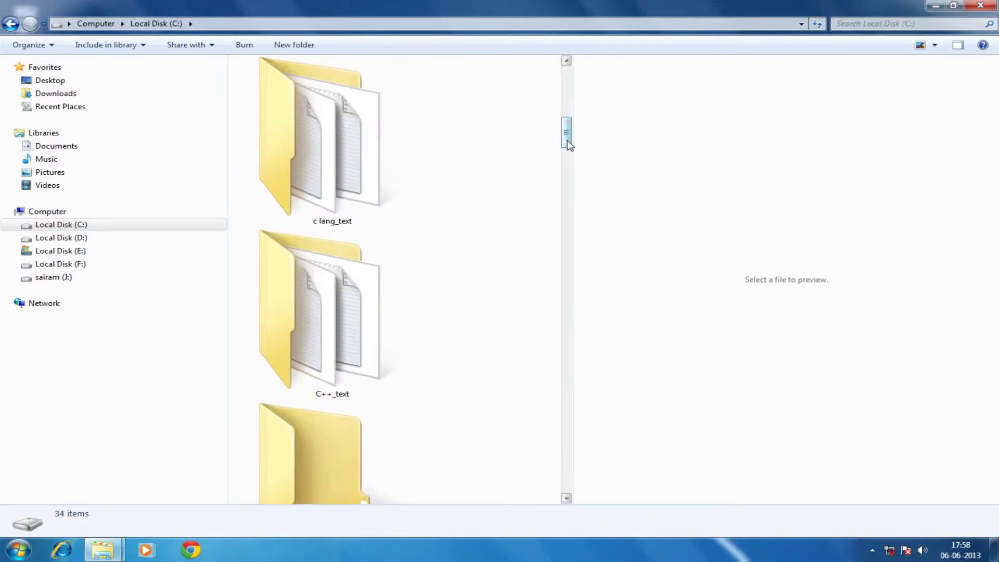
left_click_drag(568, 140, 566, 223)
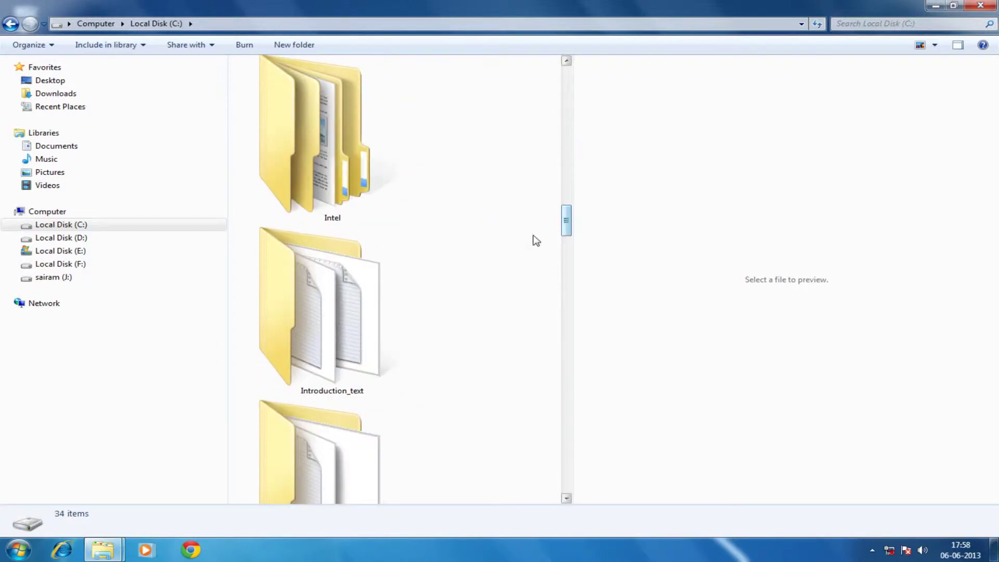
Step: Switch the Local Disk (C:) view to Large icons, followed by Medium icons
right_click(509, 243)
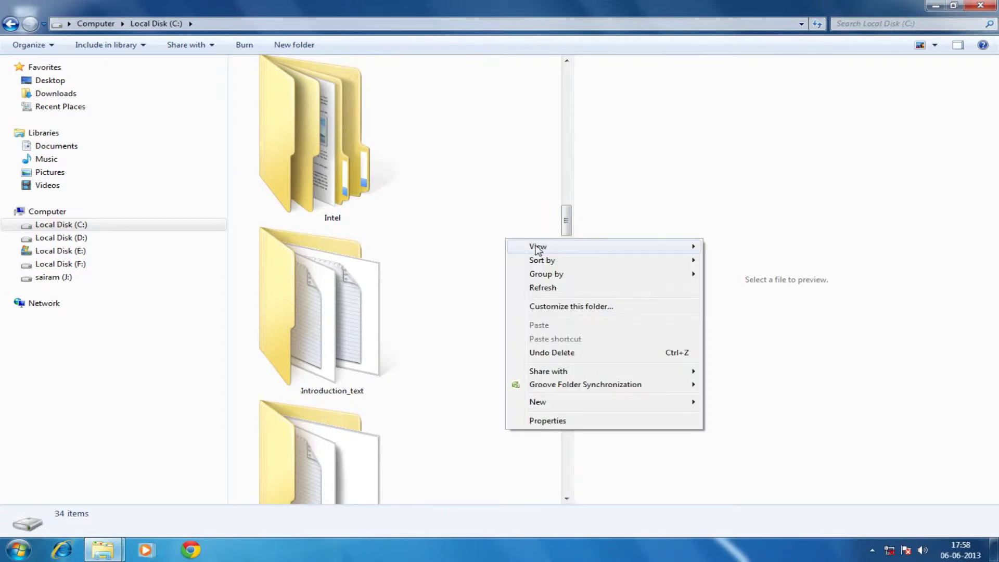
mouse_move(539, 246)
left_click(731, 260)
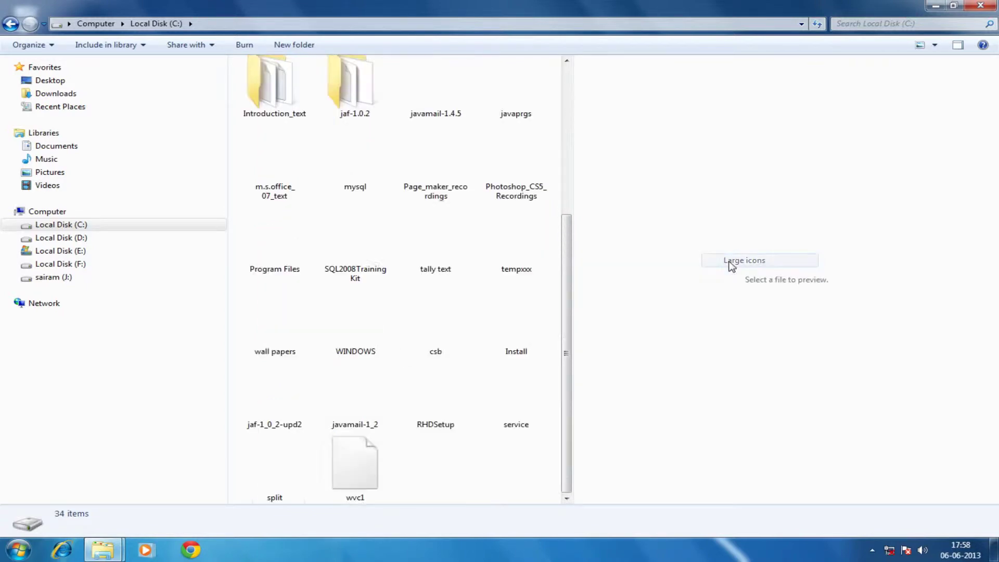
right_click(554, 233)
mouse_move(653, 245)
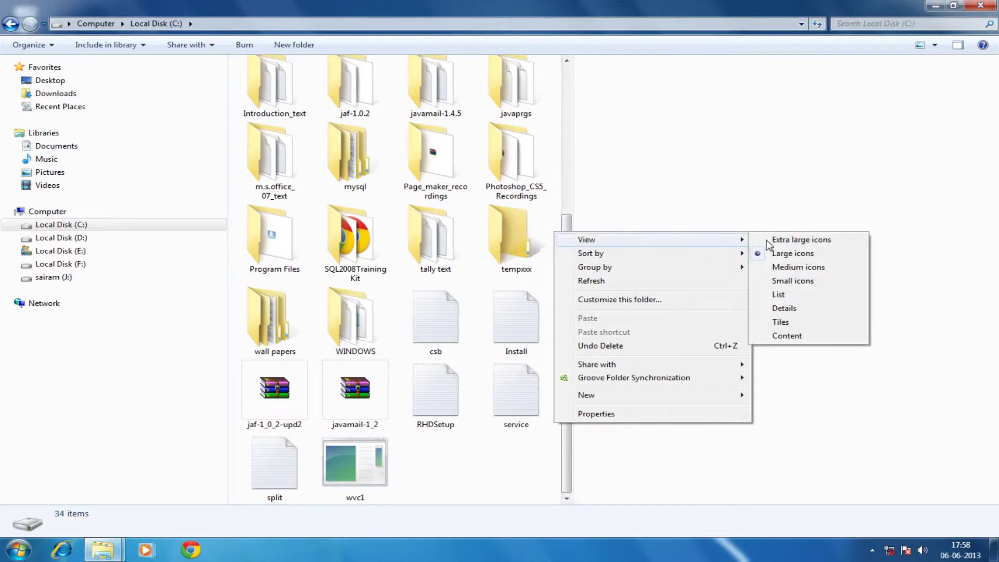
left_click(786, 271)
Step: Switch the Local Disk (C:) view to Small icons, followed by List
right_click(489, 398)
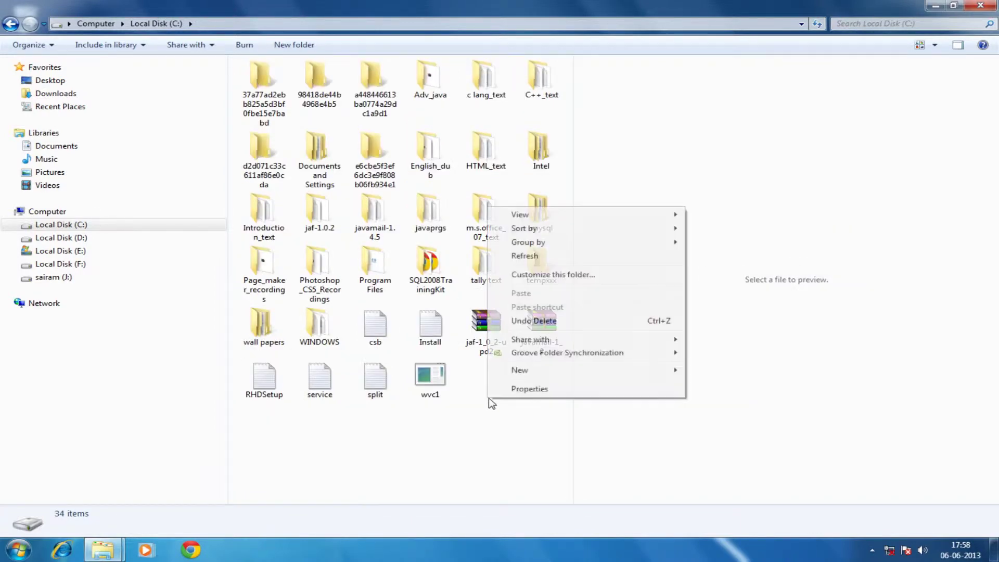
mouse_move(562, 219)
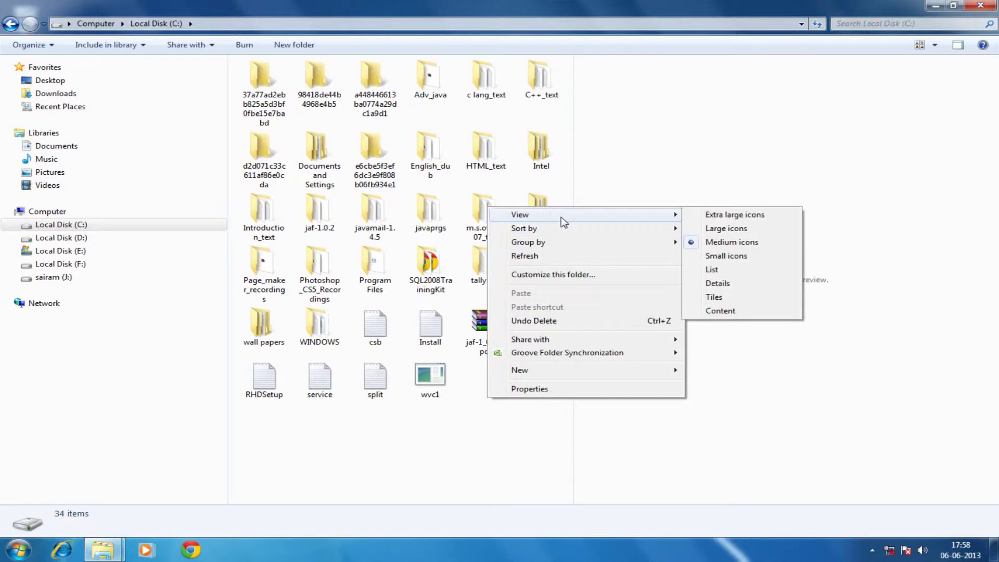
left_click(714, 269)
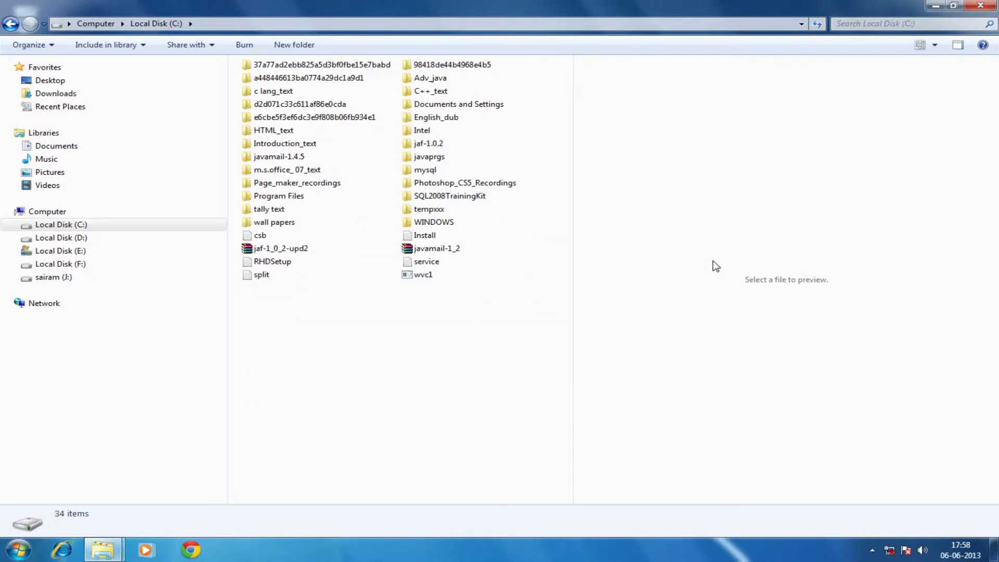
right_click(416, 334)
mouse_move(462, 343)
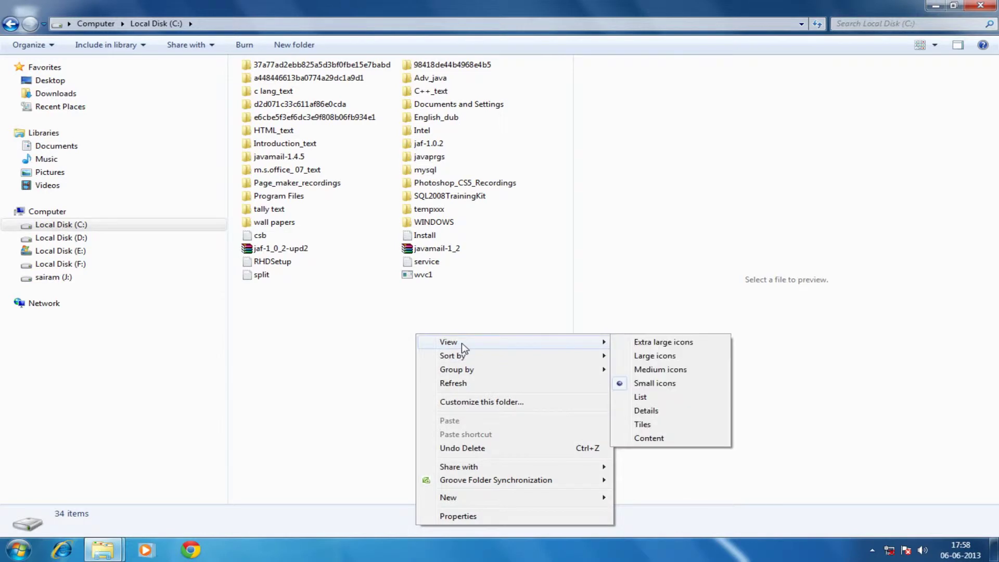
left_click(640, 397)
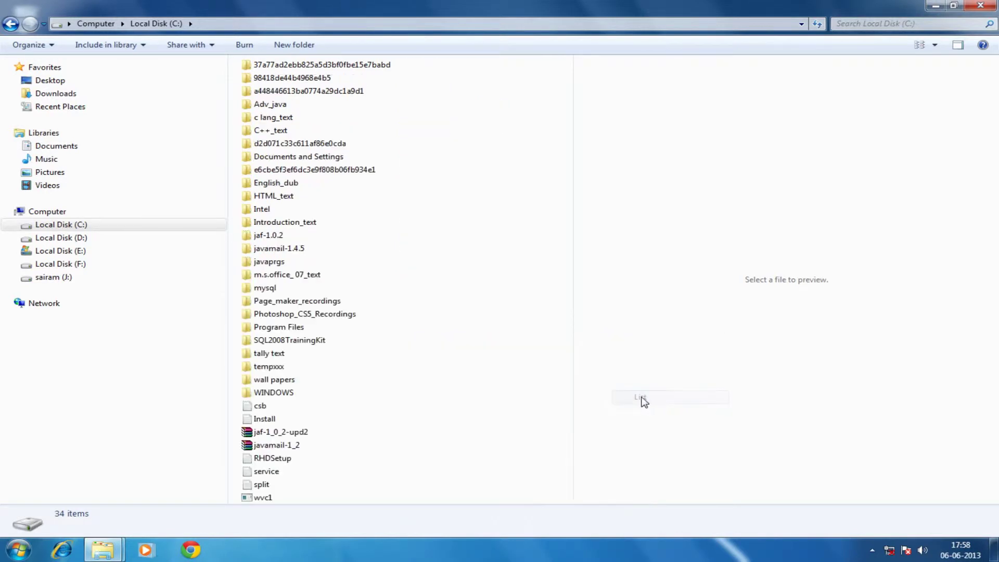
Step: Switch the Local Disk (C:) view to Details and examine the type and size columns
right_click(463, 258)
mouse_move(525, 277)
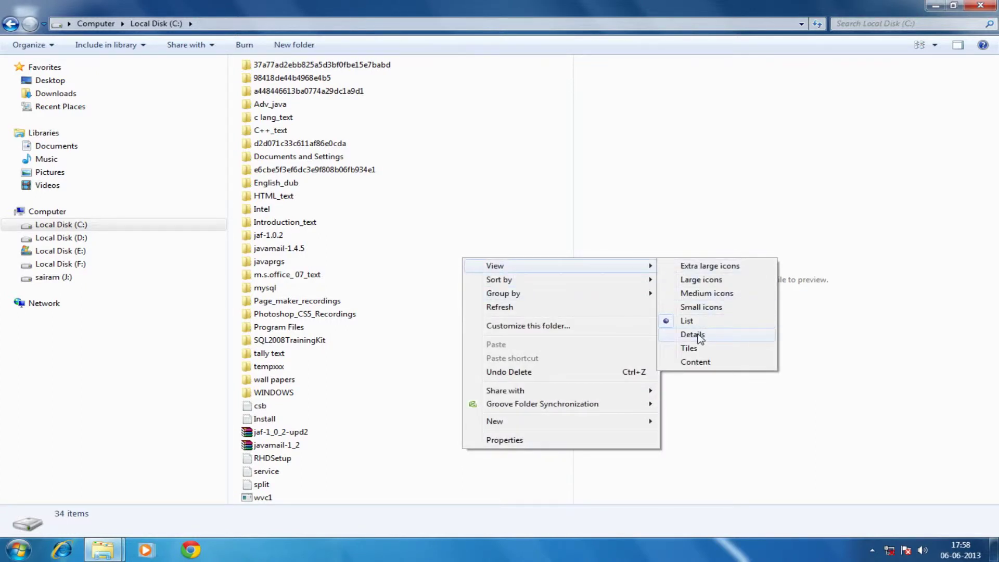
left_click(693, 335)
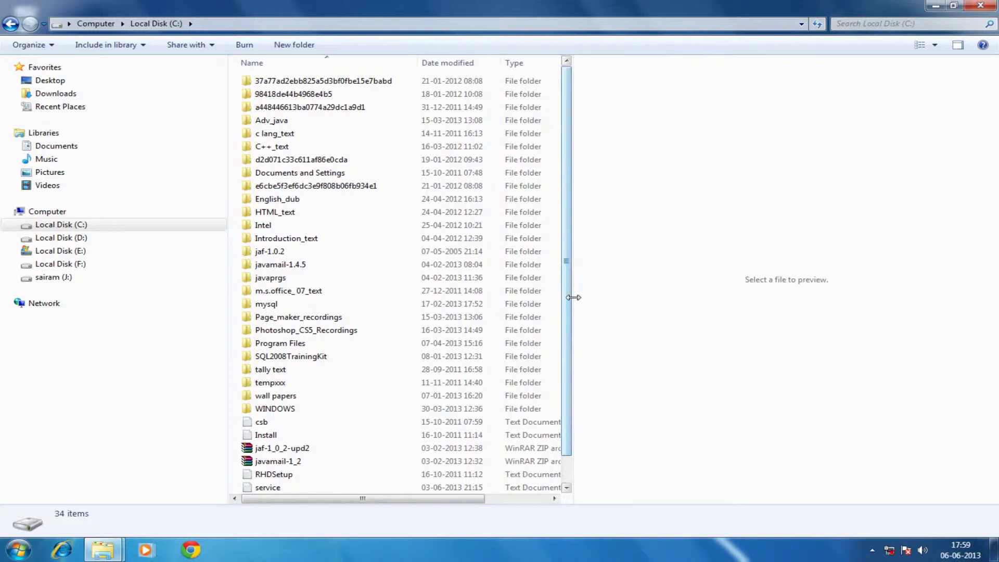
left_click(553, 499)
left_click(554, 498)
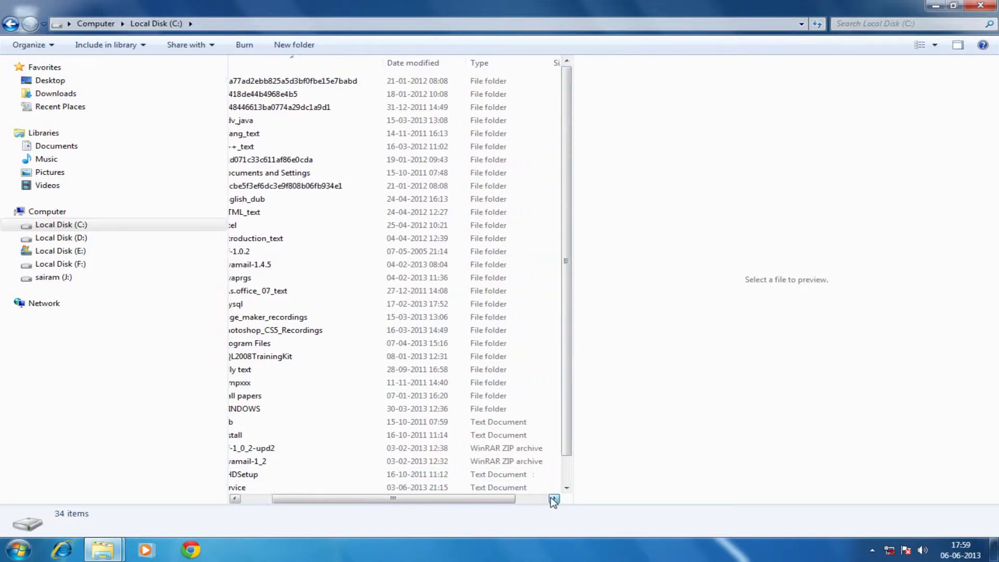
left_click(554, 499)
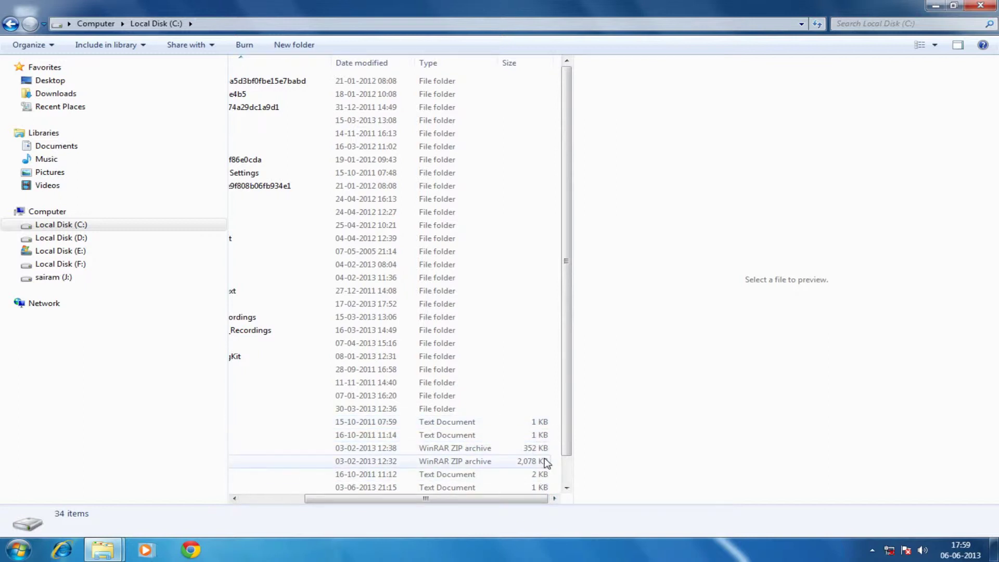
left_click_drag(446, 504, 384, 501)
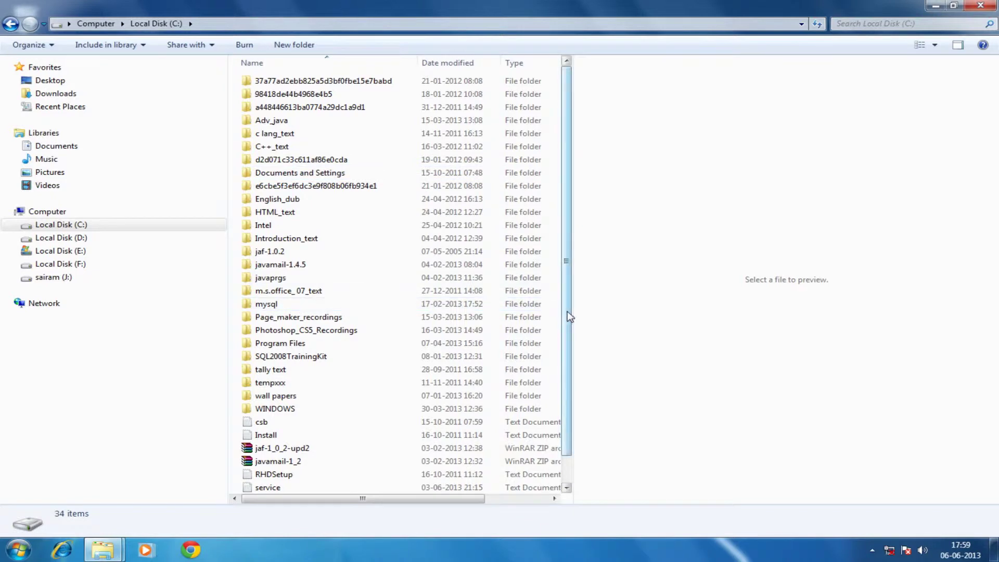
Step: Open the birds folder inside the wall papers folder on Local Disk (C:)
left_click_drag(566, 328, 564, 356)
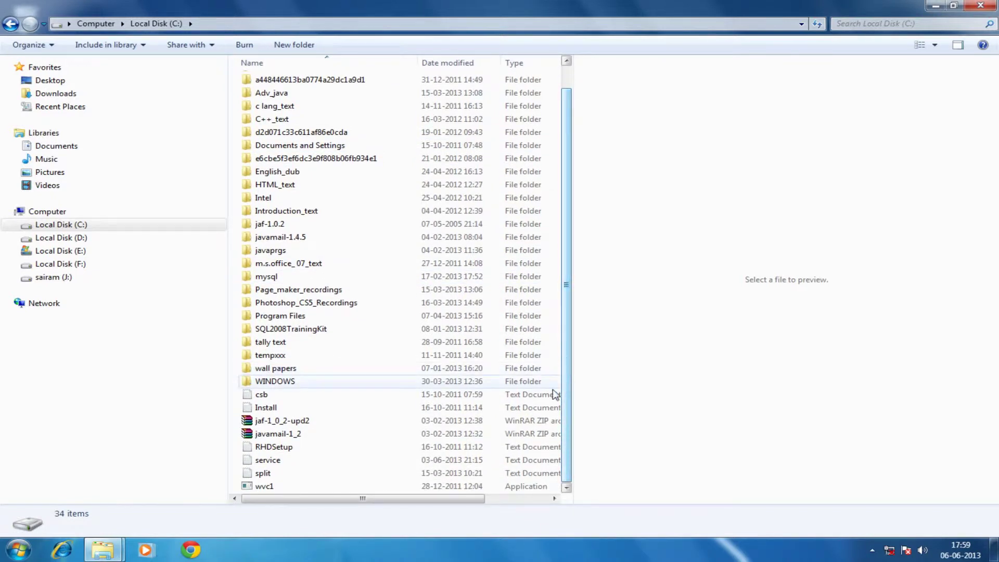
double_click(280, 372)
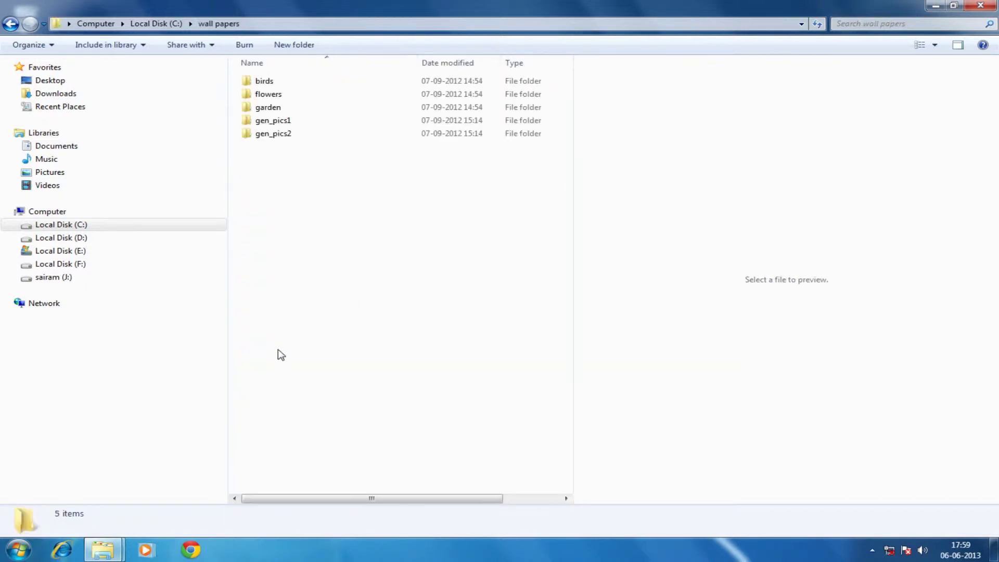
double_click(263, 81)
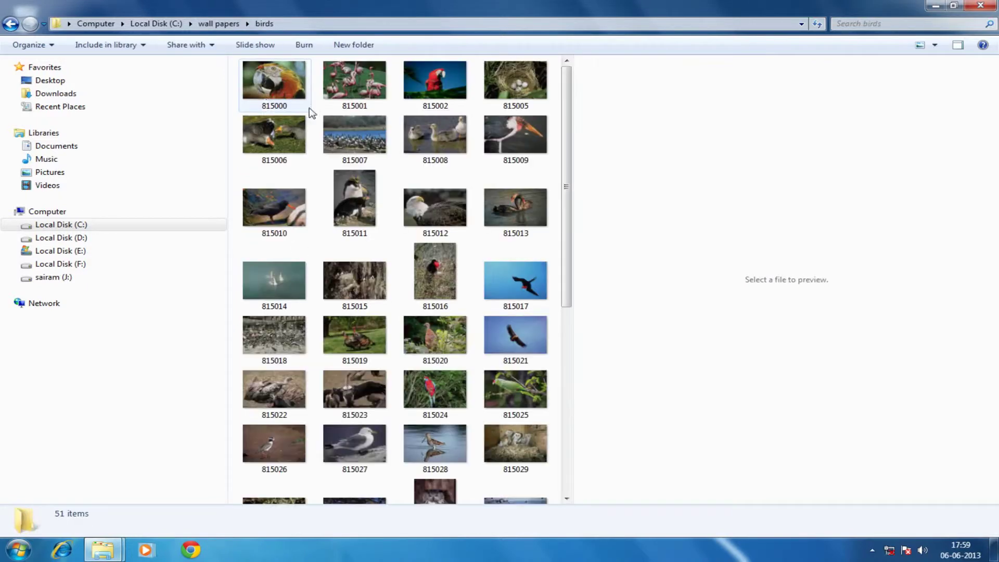
Step: Switch the birds folder to Details view and look through its list of image files
right_click(526, 181)
mouse_move(559, 189)
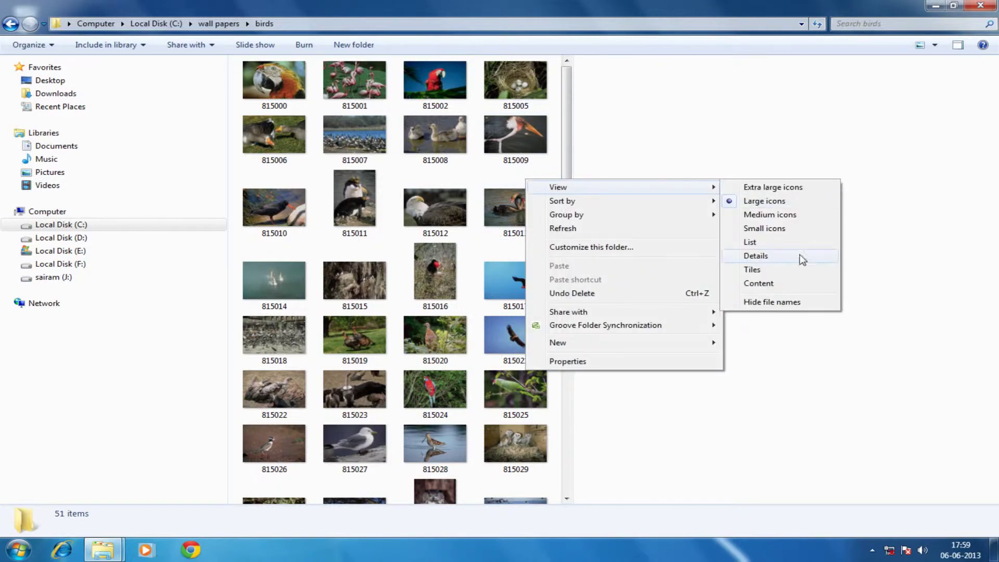
left_click(777, 265)
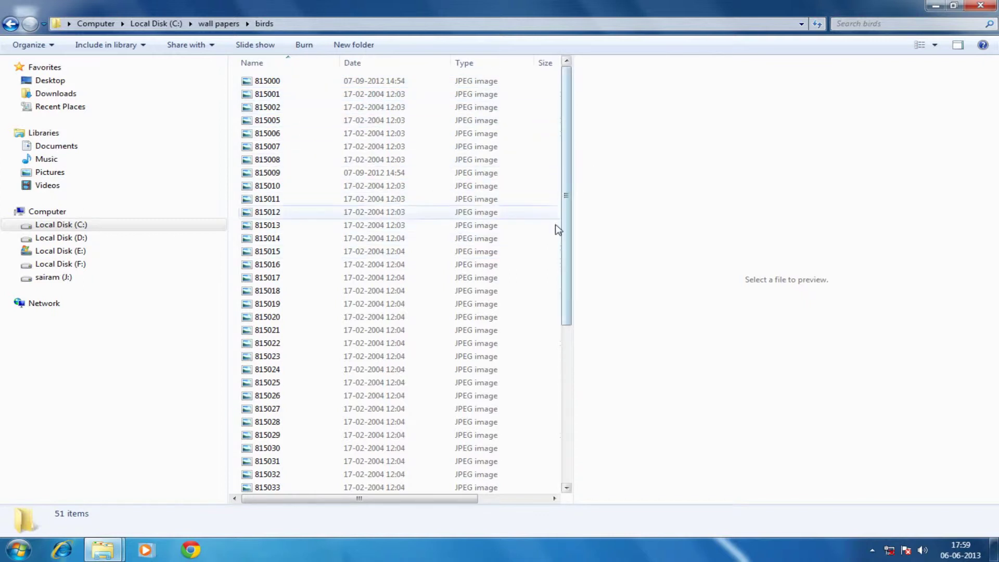
left_click(566, 356)
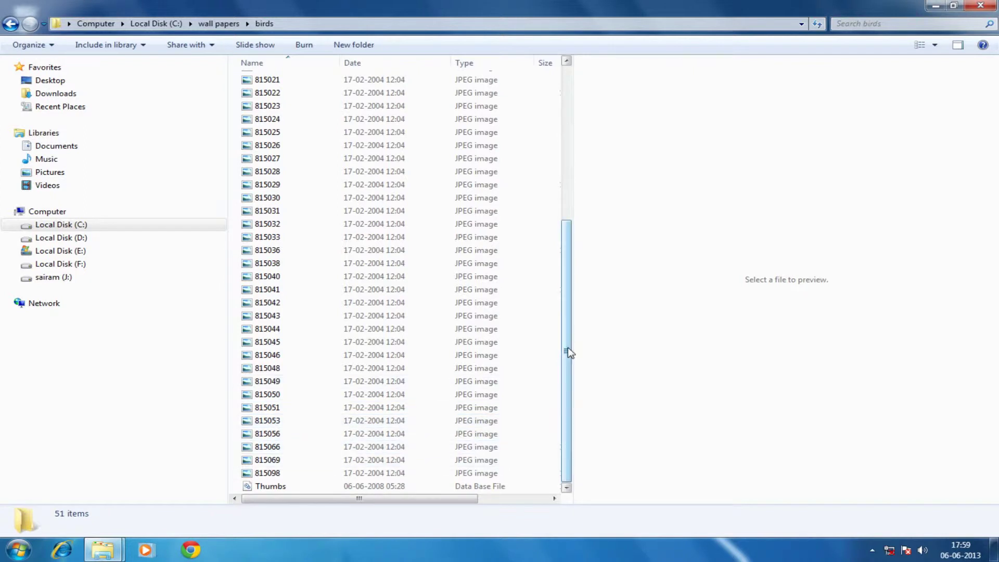
left_click_drag(569, 351, 576, 187)
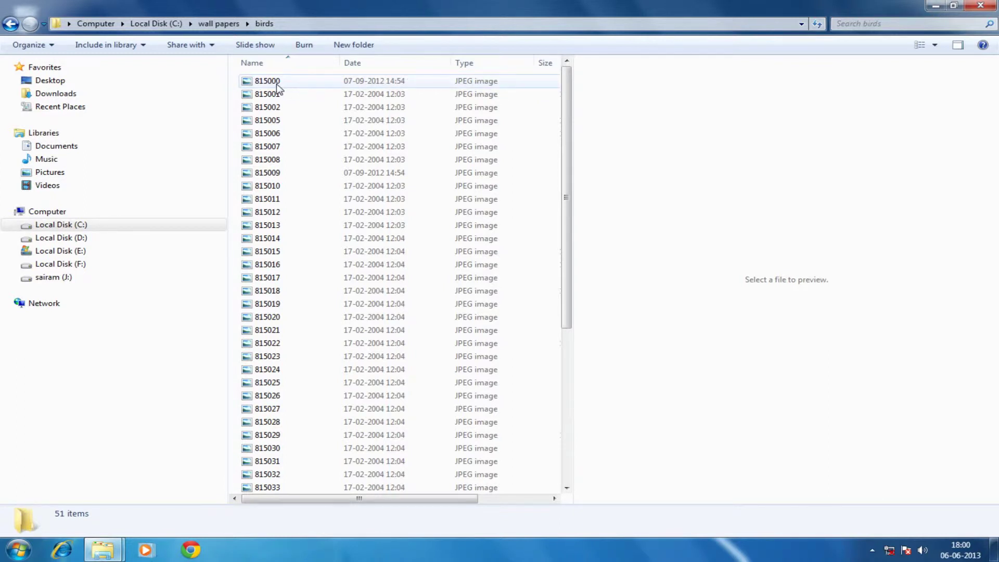
Step: Return to Local Disk (C:) and view the contents of the csb text file, closing it when done
left_click(111, 227)
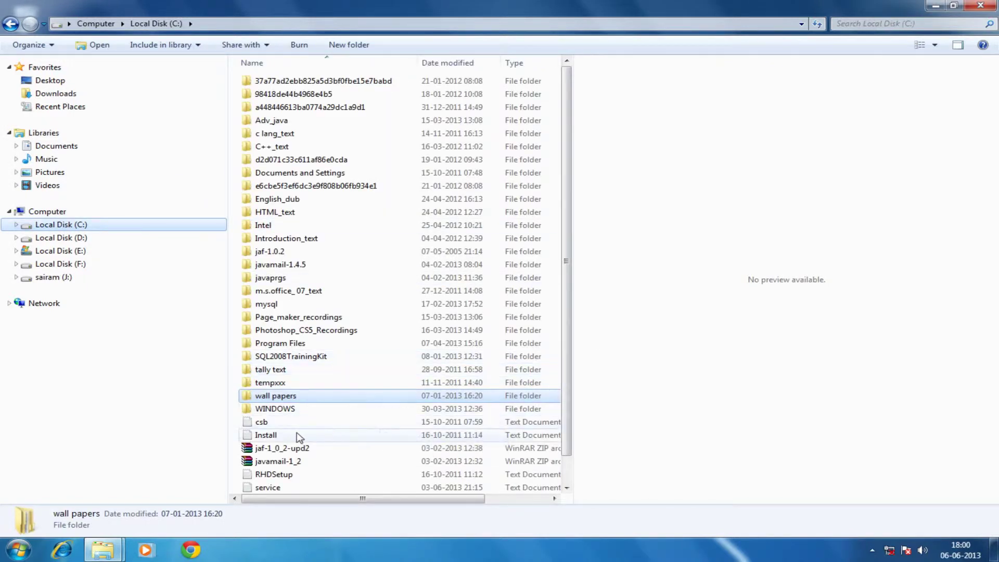
double_click(263, 427)
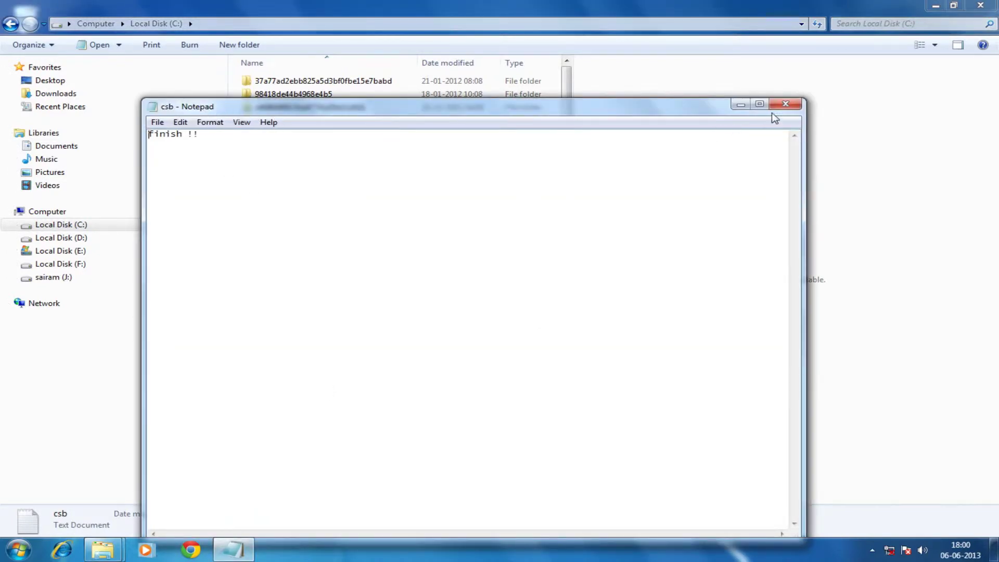
left_click(786, 106)
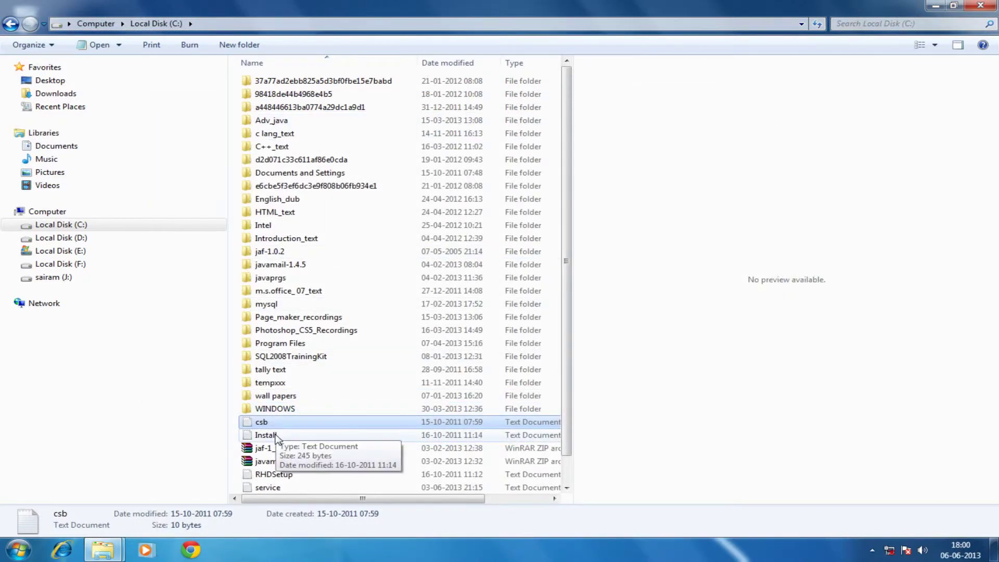
Step: View the contents of the Install text file, close it, and look over the remaining files on the drive
double_click(265, 435)
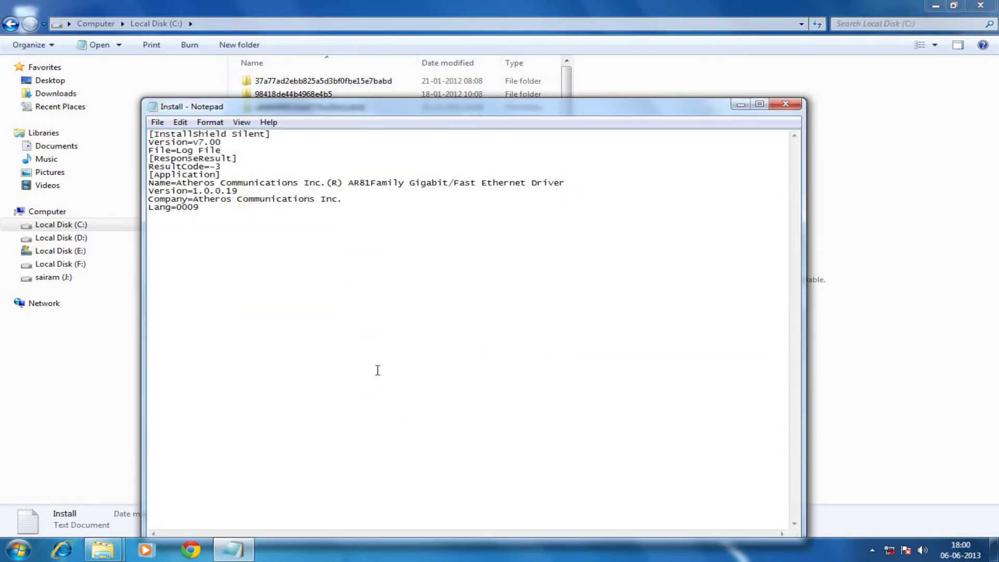
left_click(787, 104)
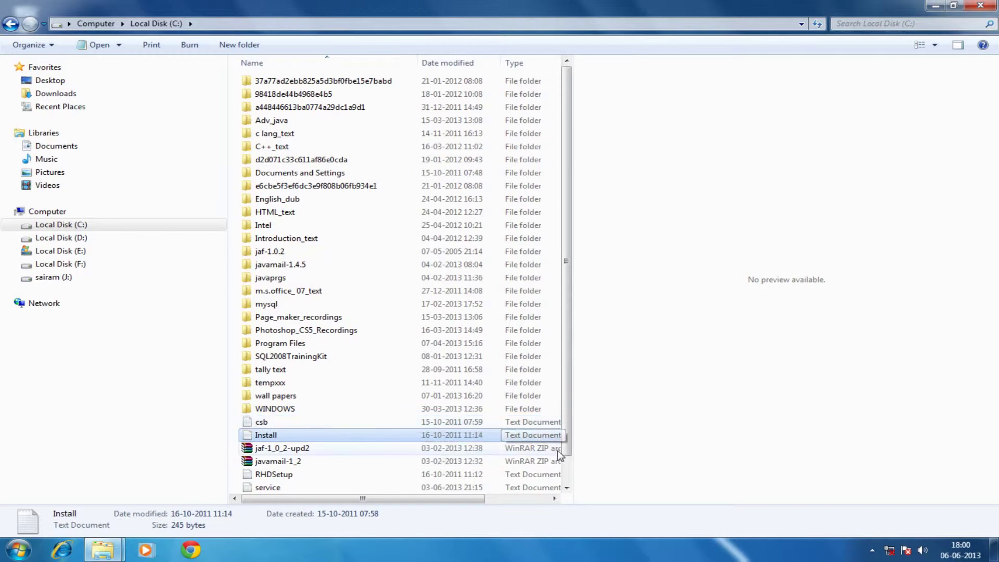
left_click(567, 461)
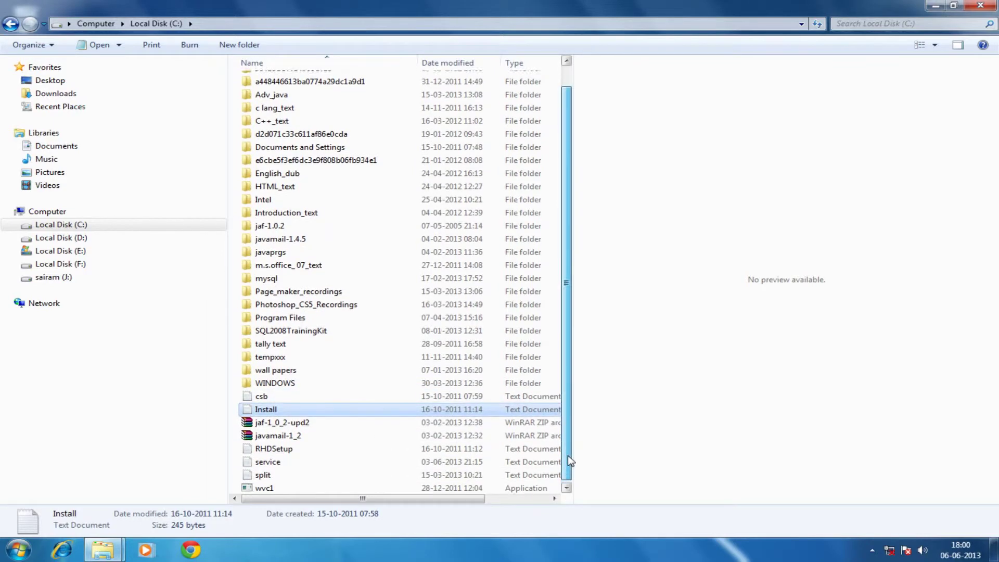
left_click_drag(569, 467, 573, 408)
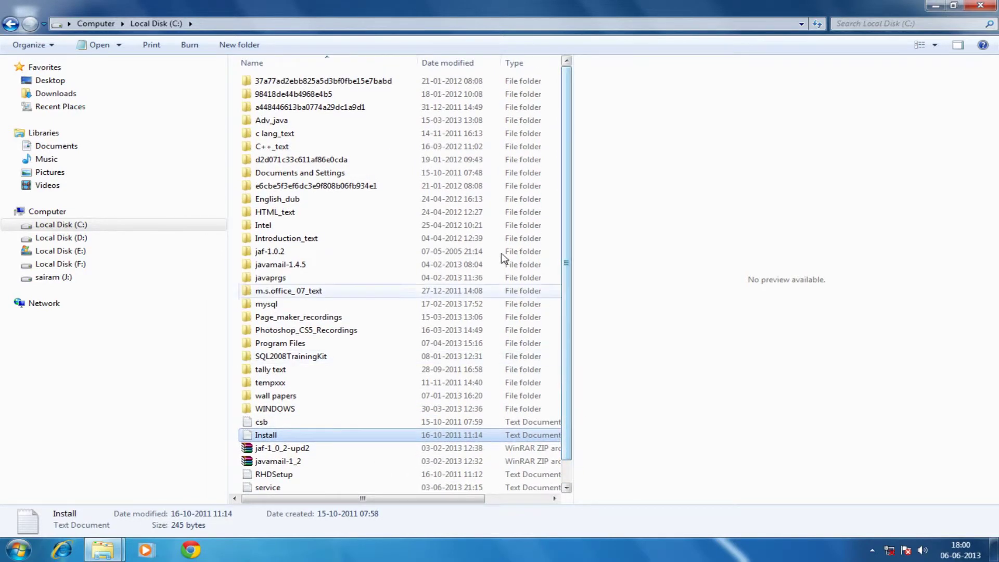
Step: Switch the contents of Local Disk (C:) to Tiles view, followed by Content view
right_click(402, 213)
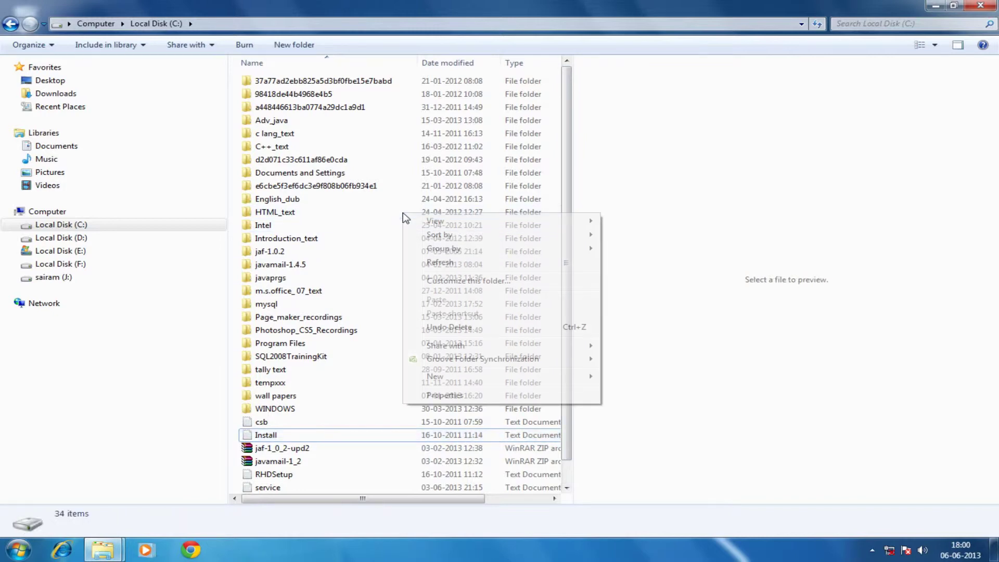
mouse_move(455, 227)
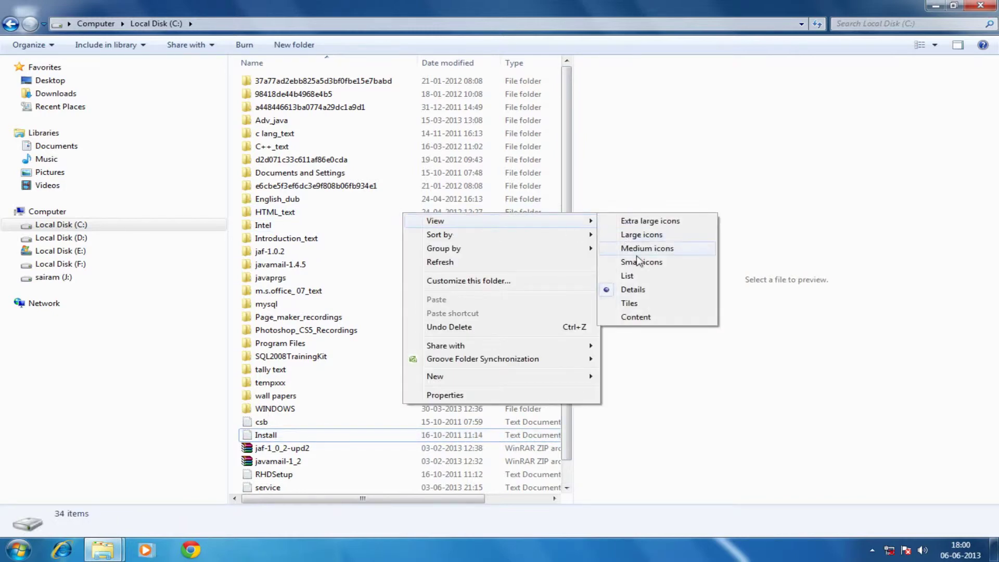
left_click(642, 305)
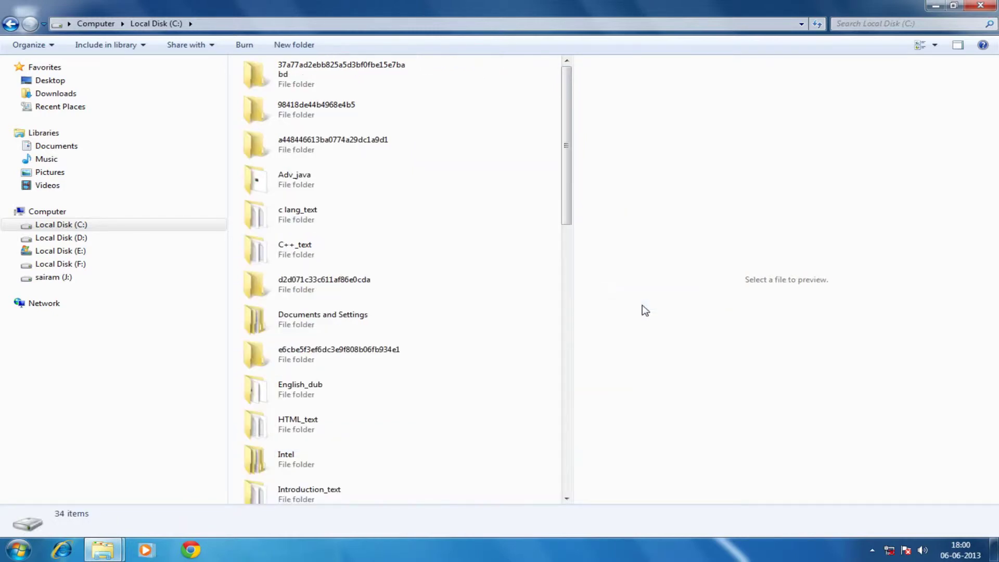
right_click(540, 268)
mouse_move(578, 271)
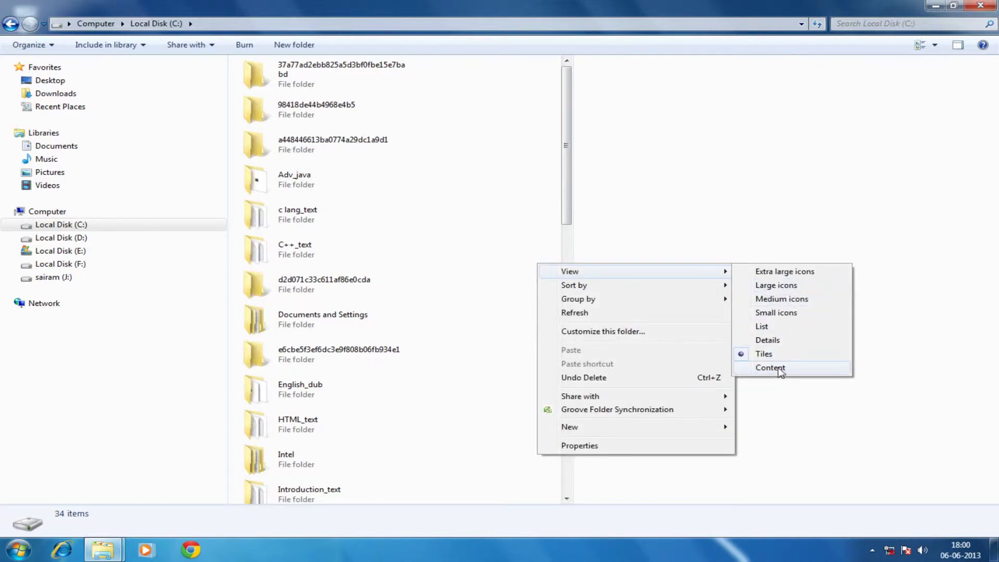
left_click(770, 368)
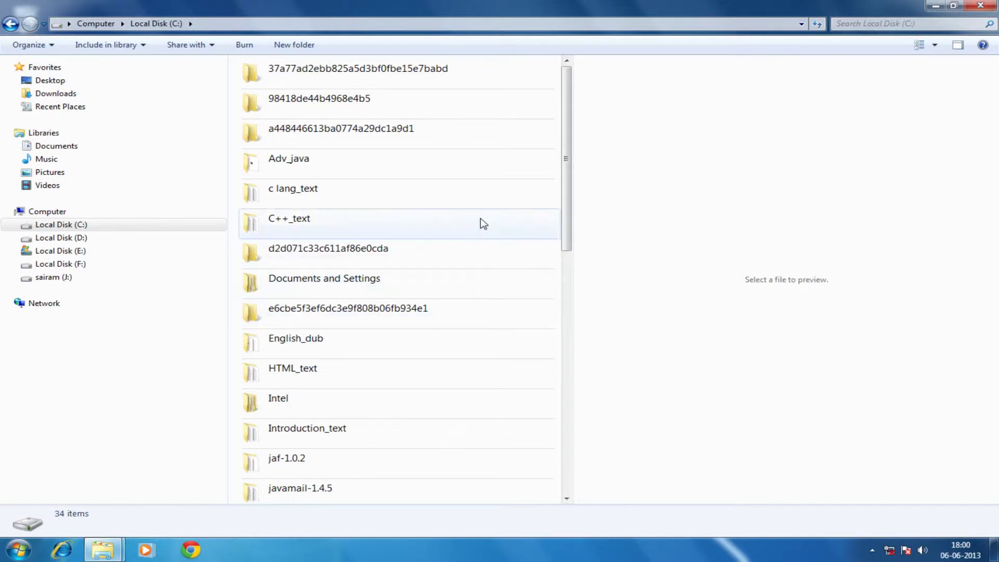
Step: Switch the contents of Local Disk (C:) to Medium icons view
left_click(518, 204)
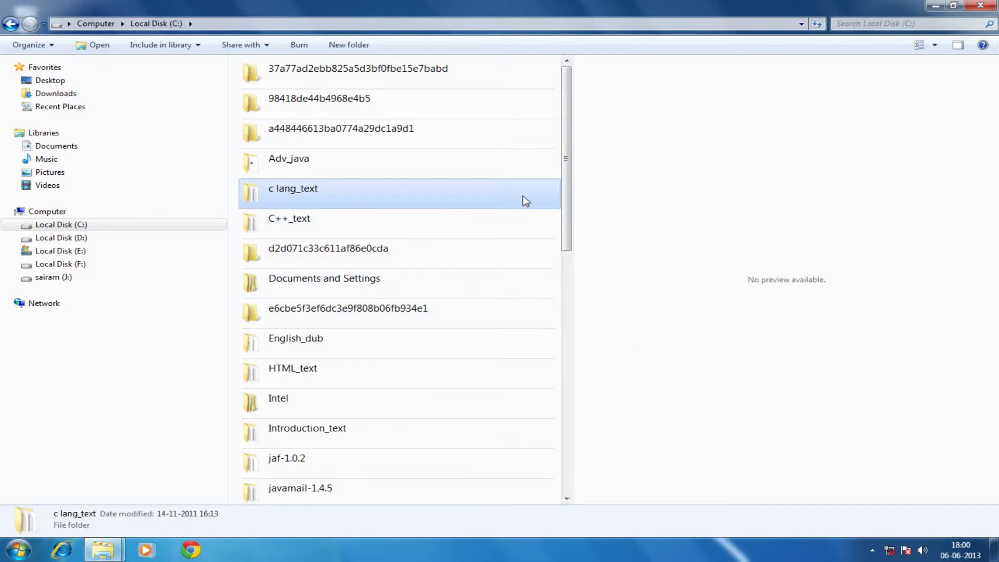
right_click(423, 186)
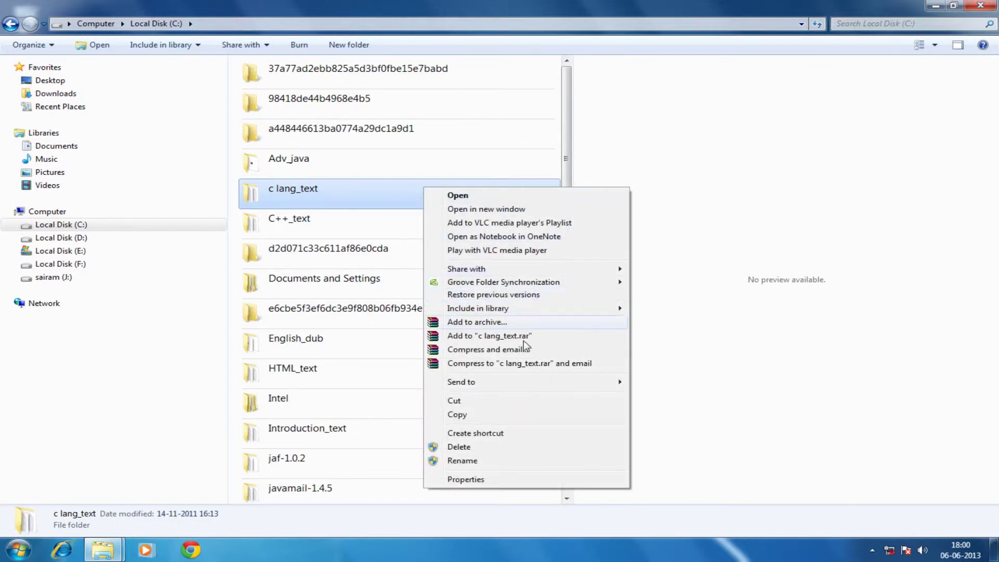
left_click(698, 310)
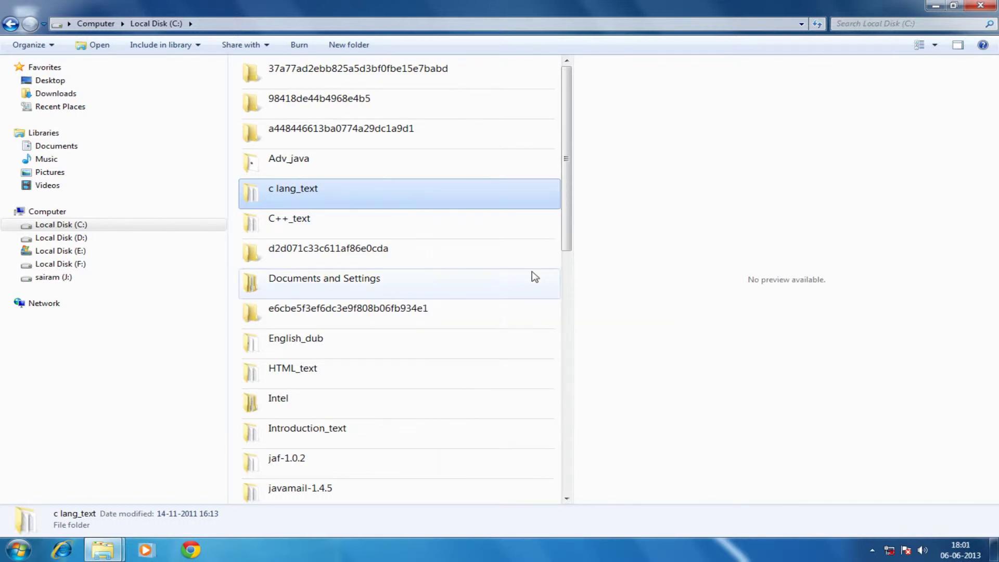
right_click(529, 271)
mouse_move(587, 287)
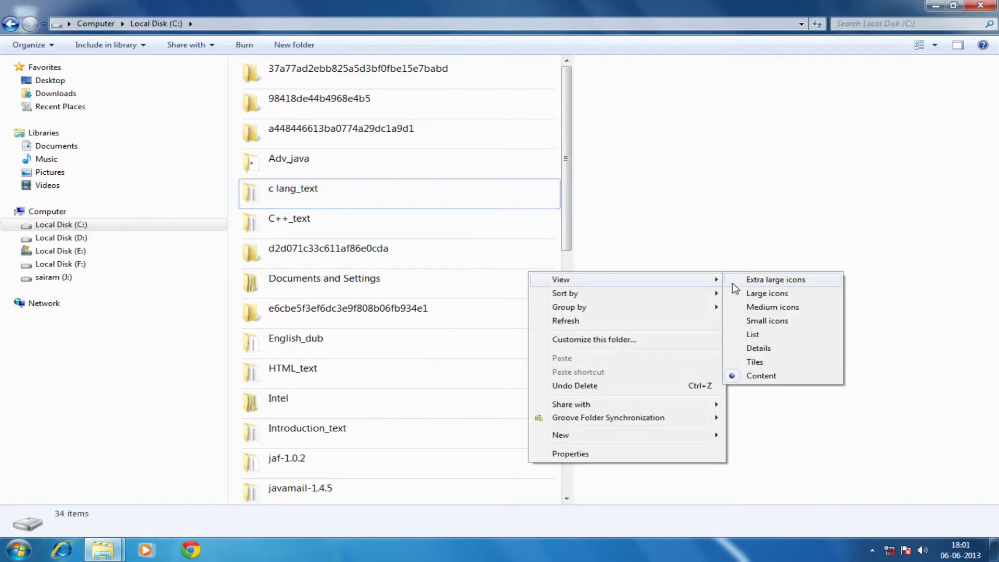
left_click(765, 307)
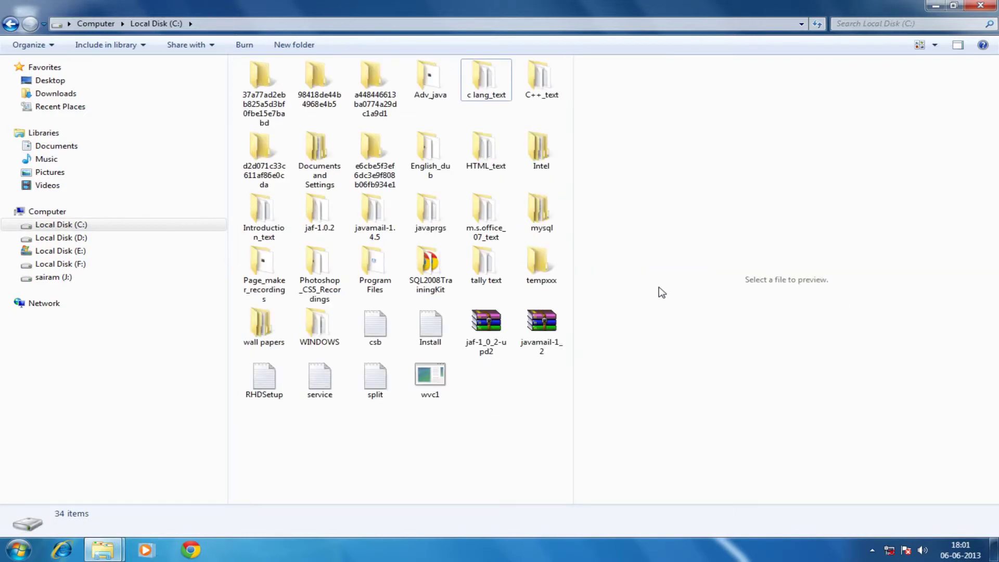
Step: Sort the drive's items by name in descending order, and return them to ascending order
right_click(510, 404)
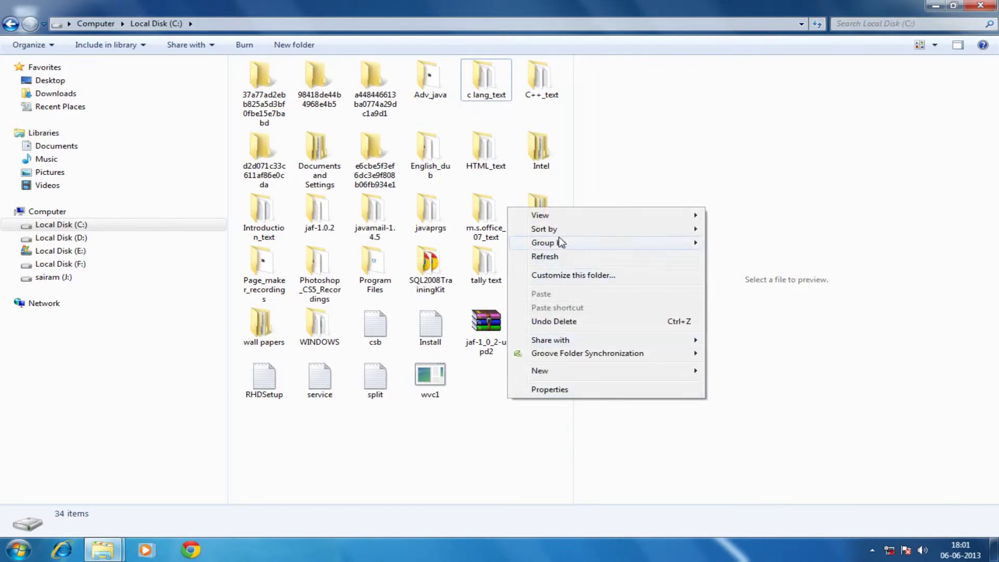
mouse_move(560, 238)
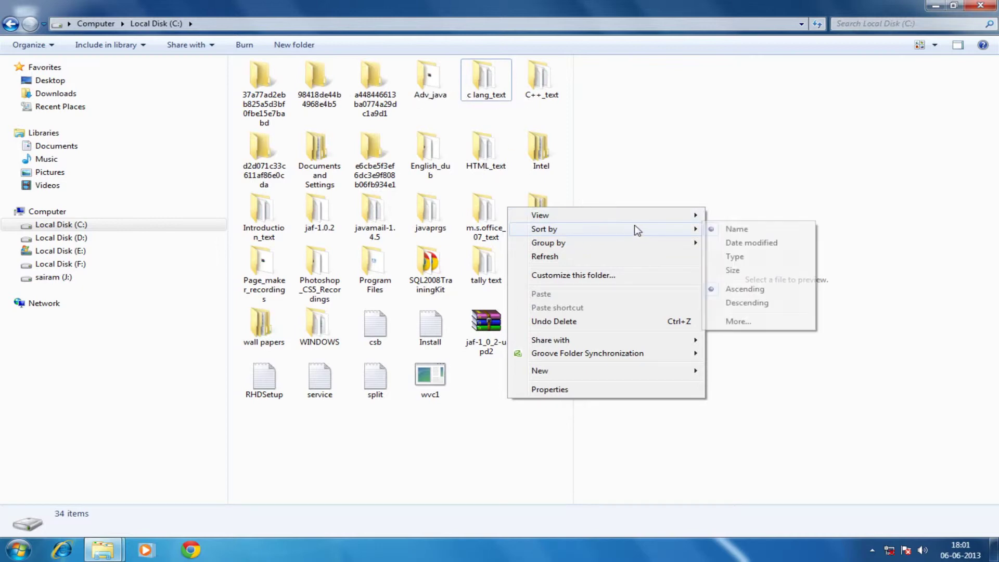
left_click(723, 310)
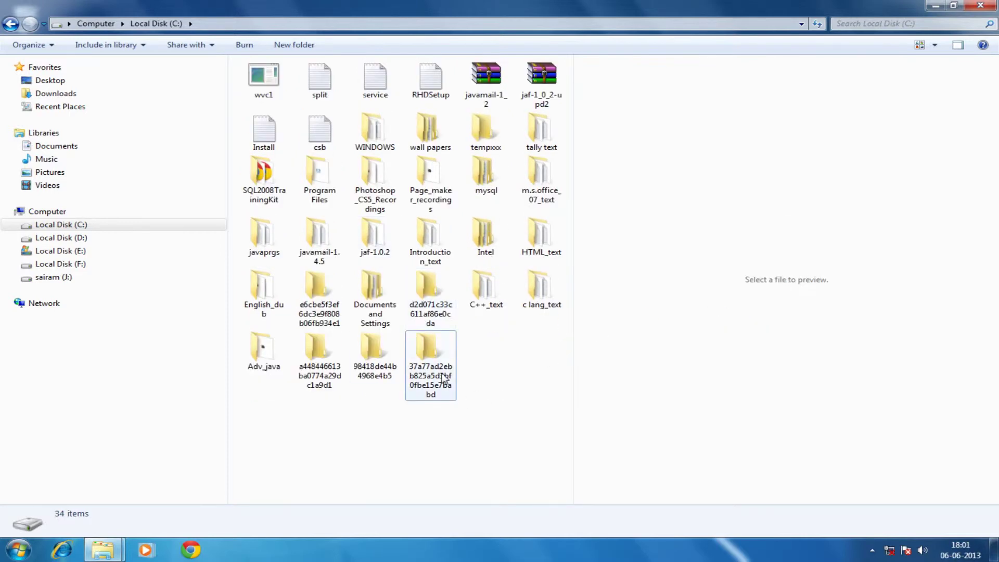
right_click(533, 348)
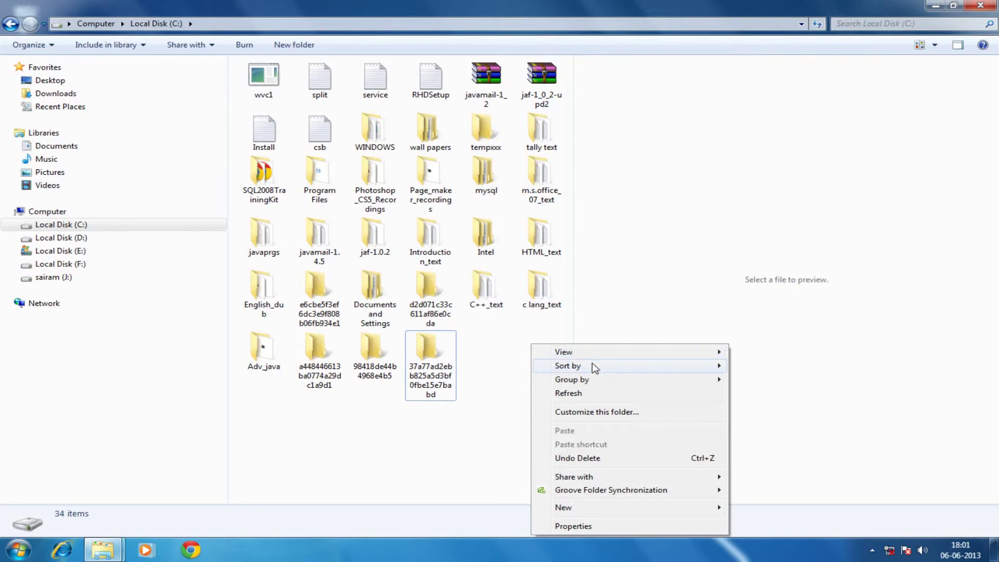
mouse_move(593, 367)
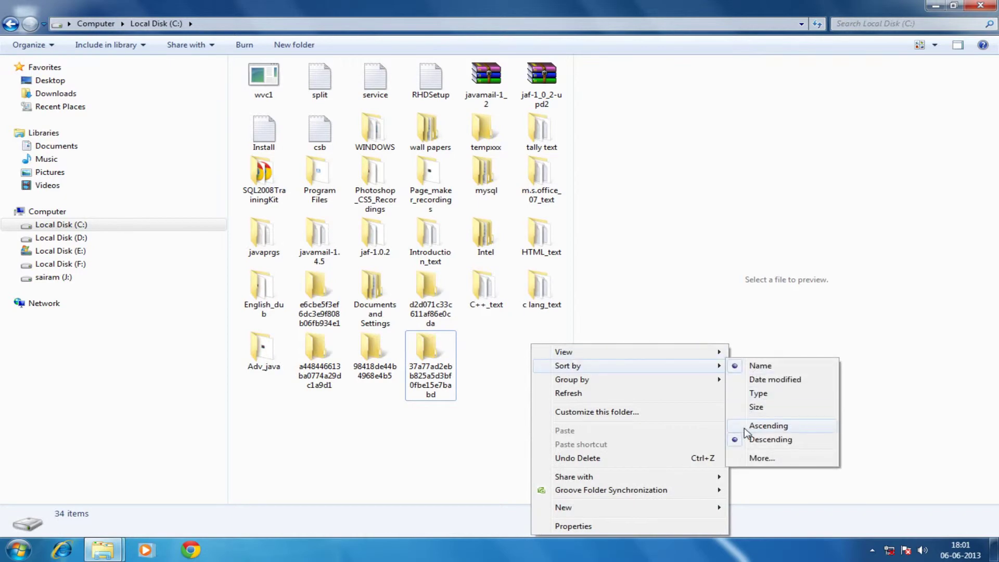
left_click(744, 427)
Step: Sort the drive's items by date modified, followed by type, checking the resulting file order
right_click(549, 388)
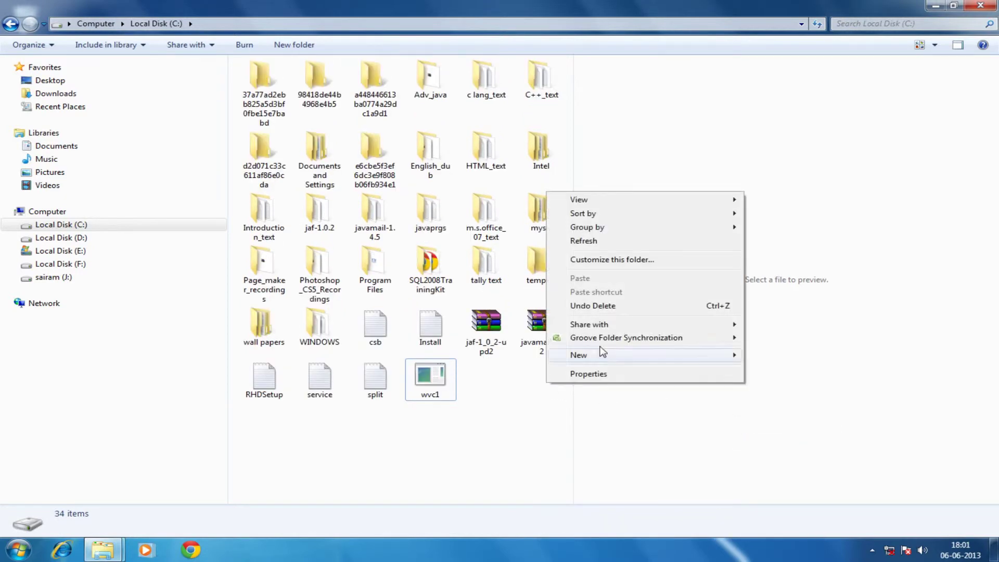
mouse_move(627, 223)
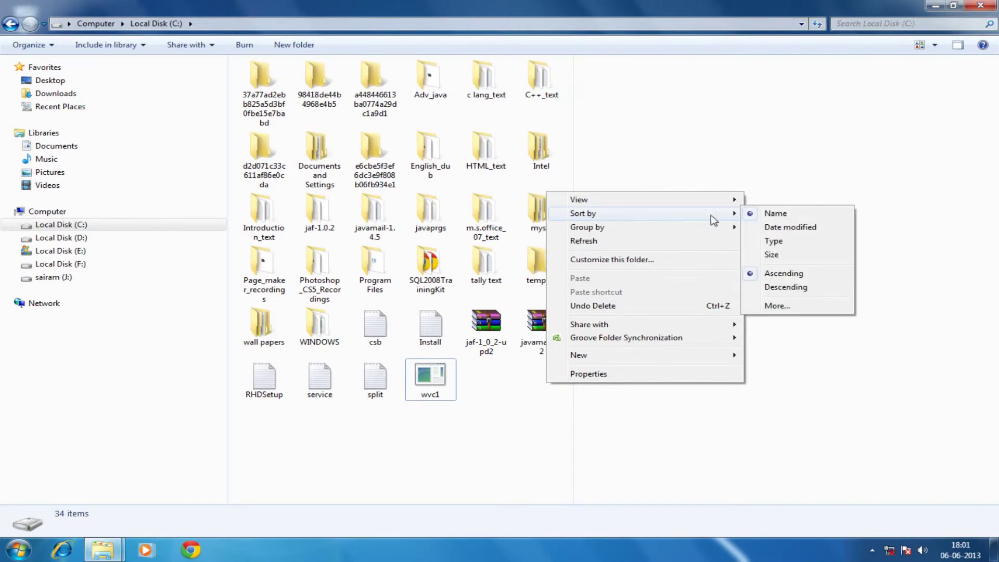
left_click(768, 229)
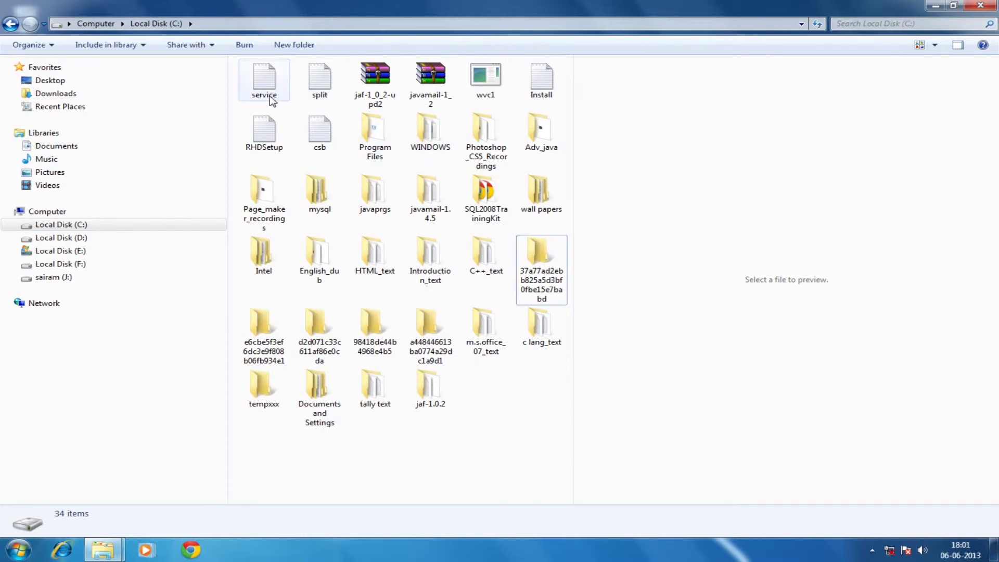
right_click(532, 384)
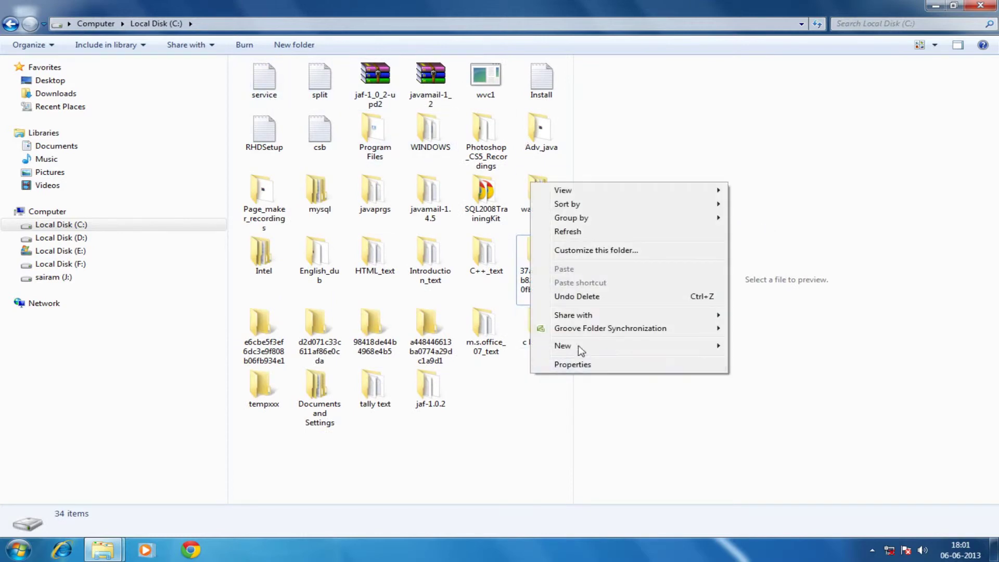
mouse_move(598, 206)
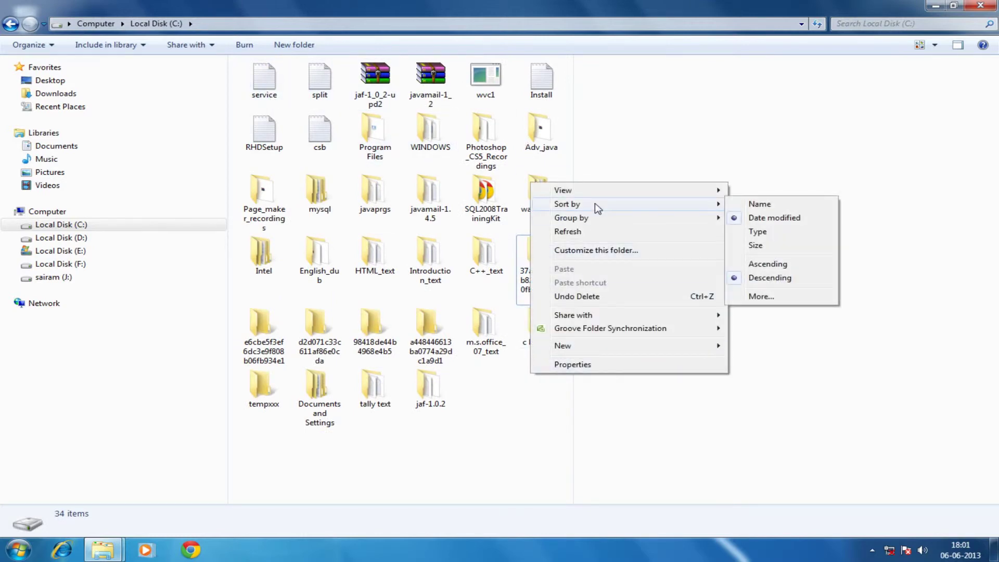
left_click(767, 236)
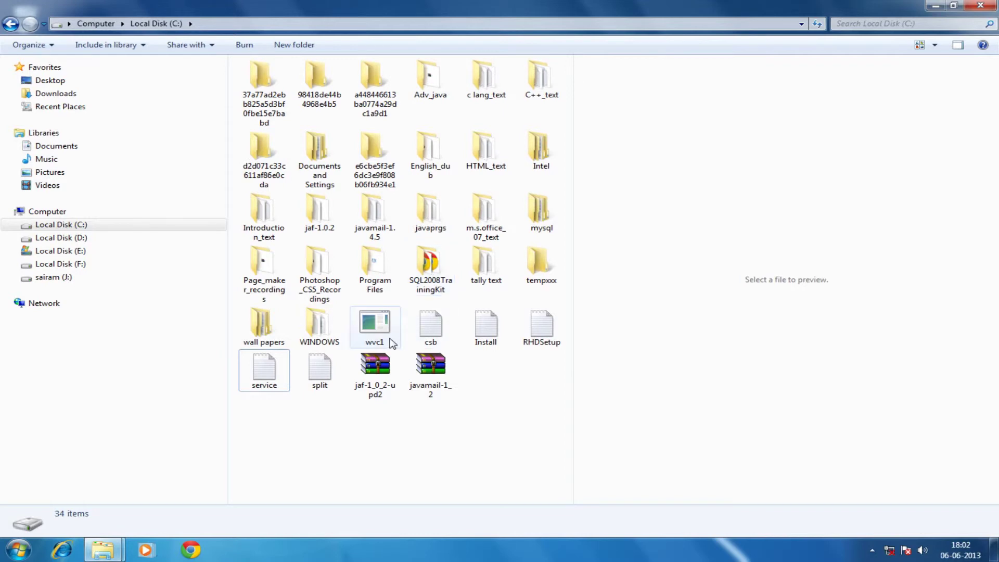
mouse_move(384, 342)
Step: Dismiss the color scheme prompt and sort the drive's items by size, ending in ascending order
right_click(539, 402)
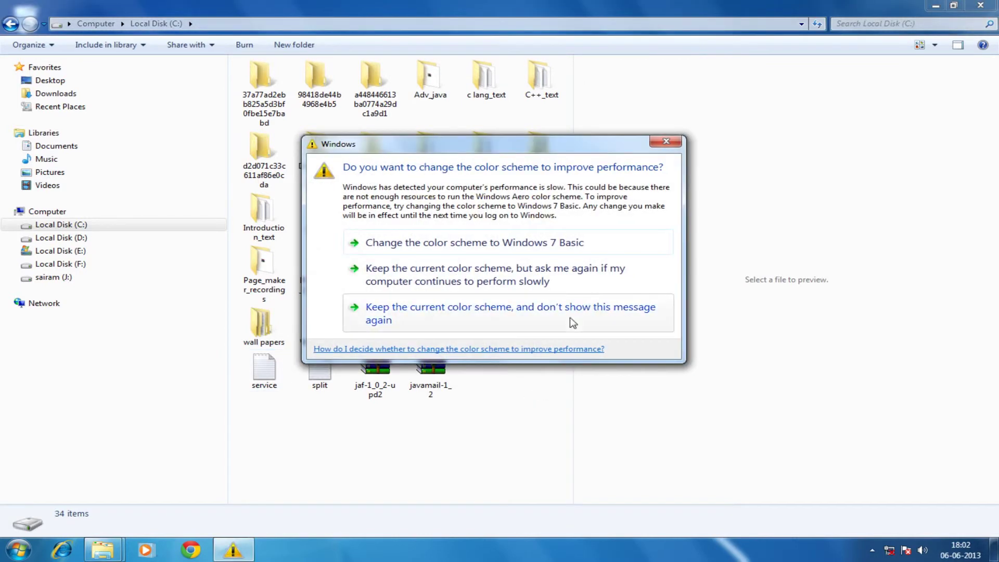
left_click(668, 141)
right_click(542, 383)
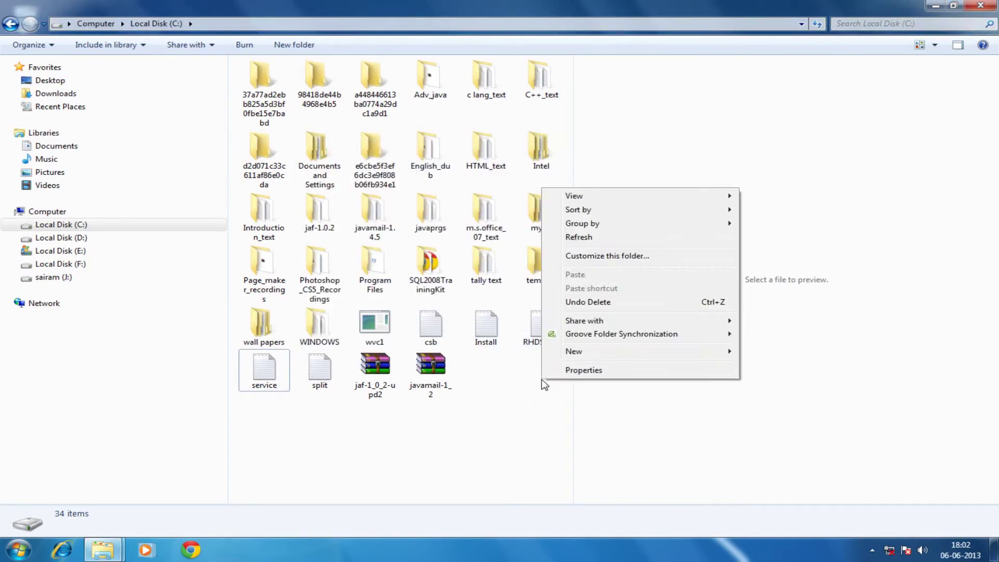
mouse_move(623, 212)
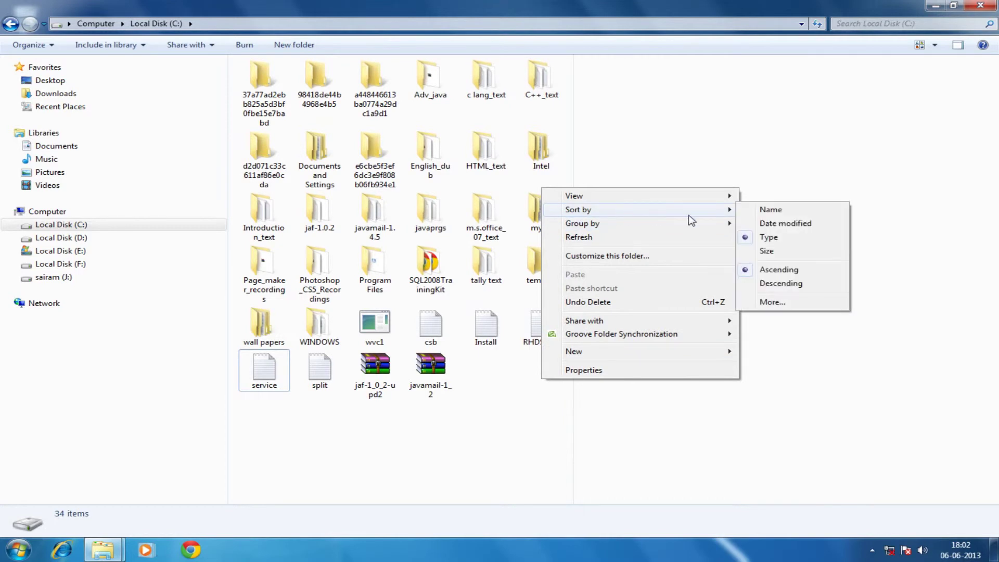
left_click(769, 255)
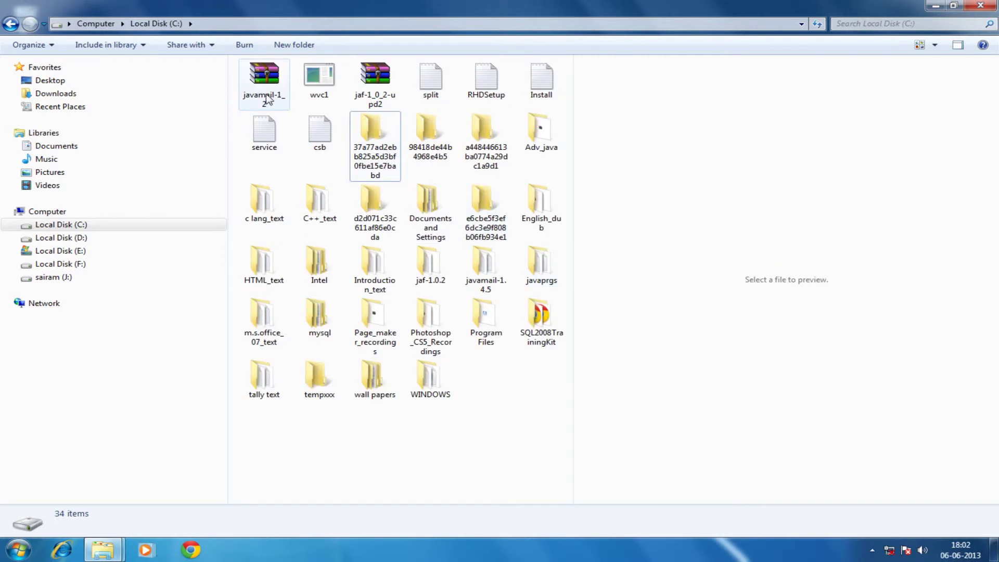
right_click(517, 390)
mouse_move(579, 219)
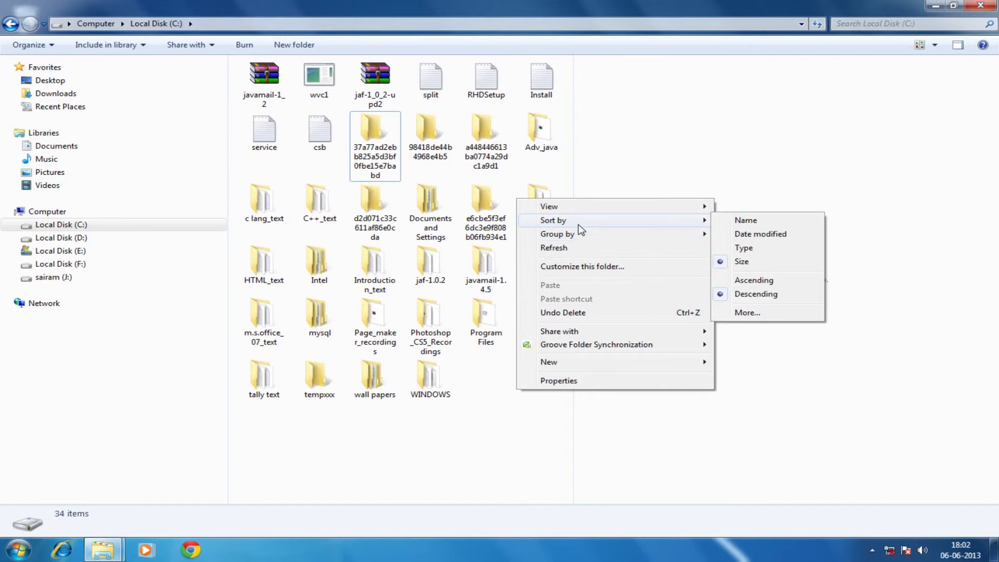
left_click(731, 281)
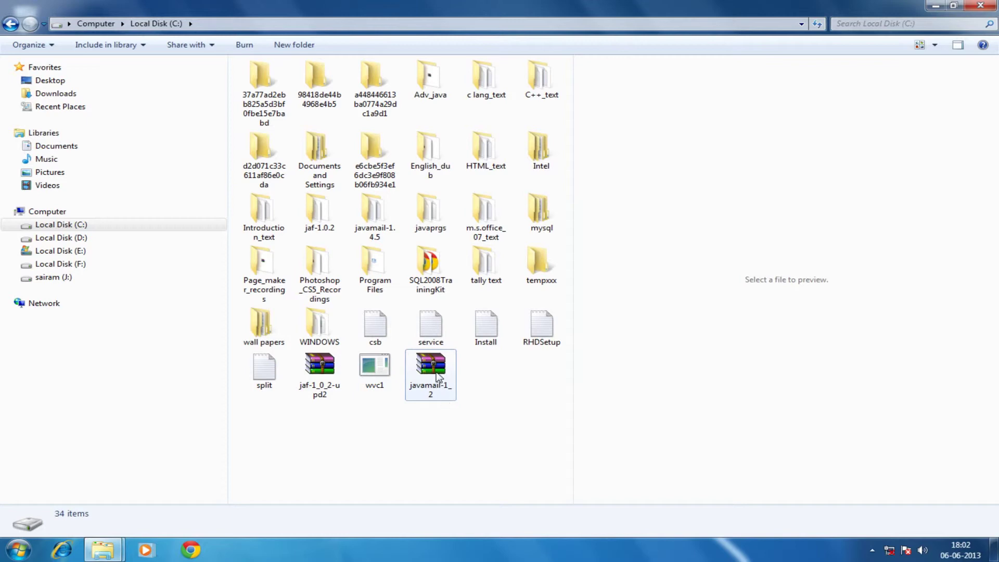
Step: Group the drive's items by name and look through the alphabetical groups
right_click(520, 395)
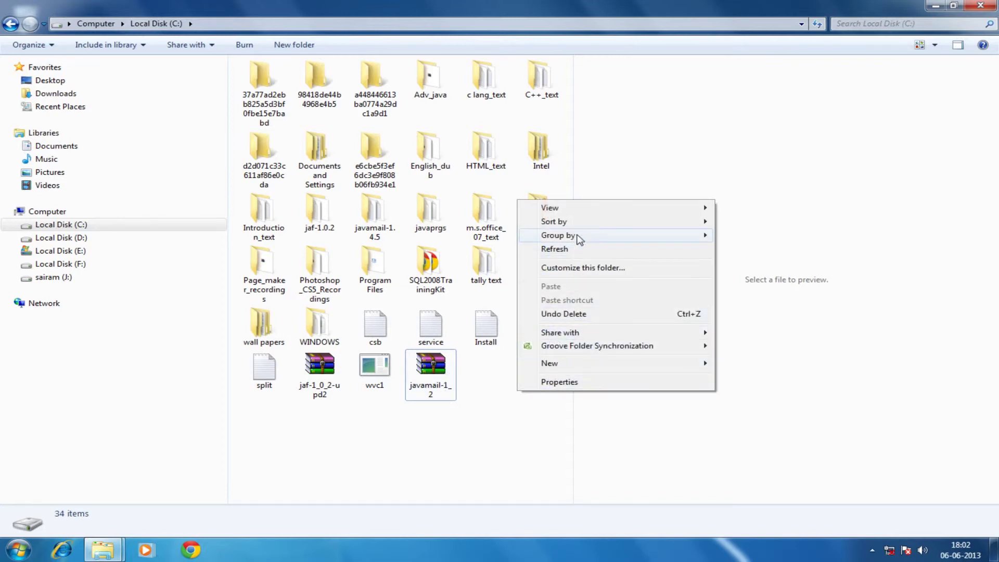
mouse_move(581, 226)
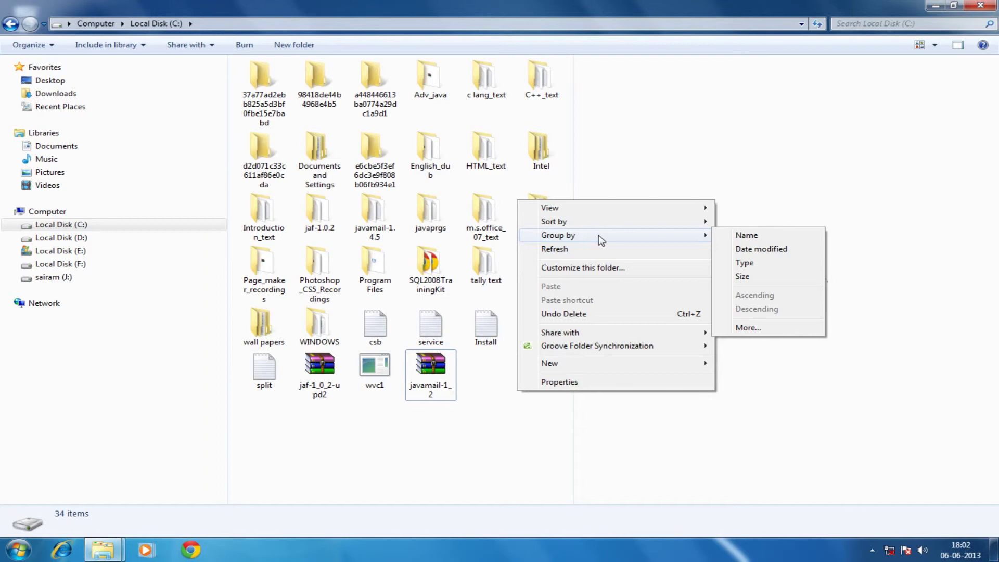
left_click(738, 237)
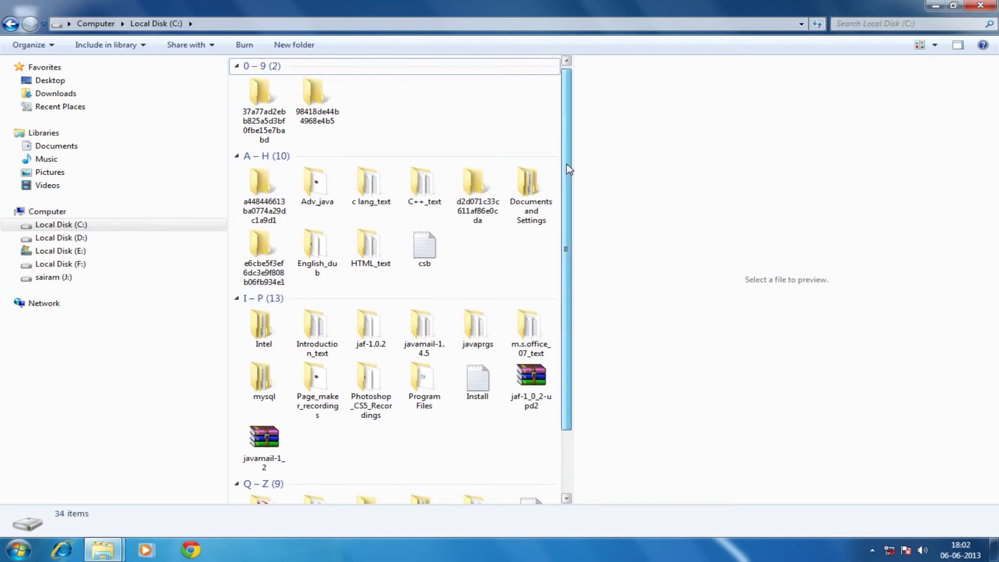
scroll(569, 169, "down", 3)
scroll(578, 208, "up", 2)
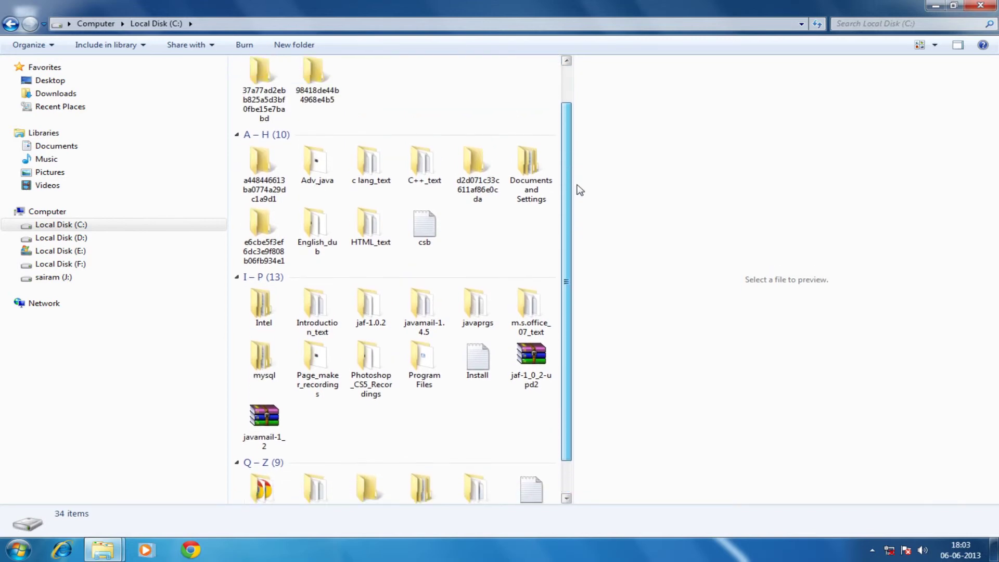
scroll(578, 172, "up", 1)
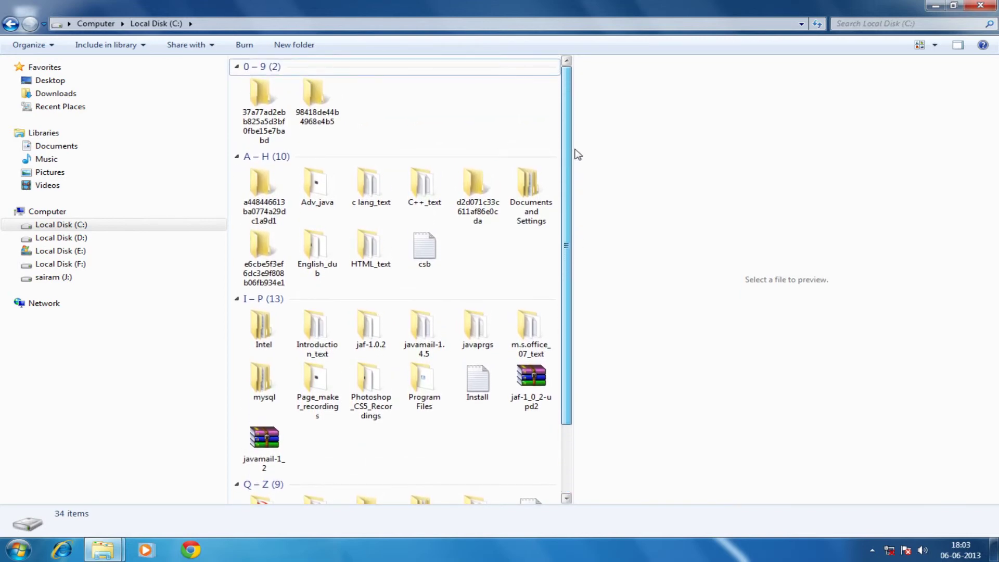
Step: Group the items on Local Disk (C:) by date modified
right_click(515, 109)
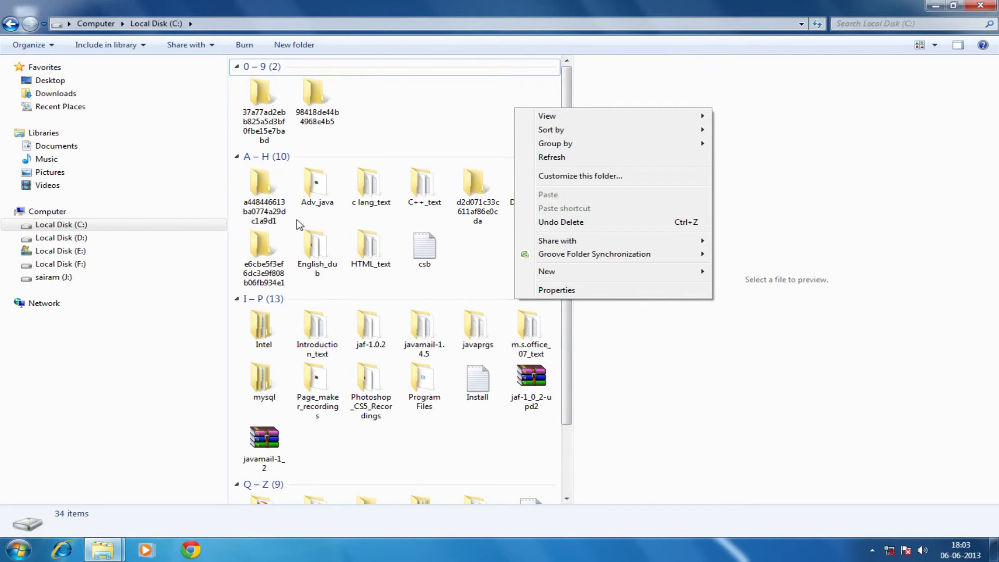
mouse_move(580, 146)
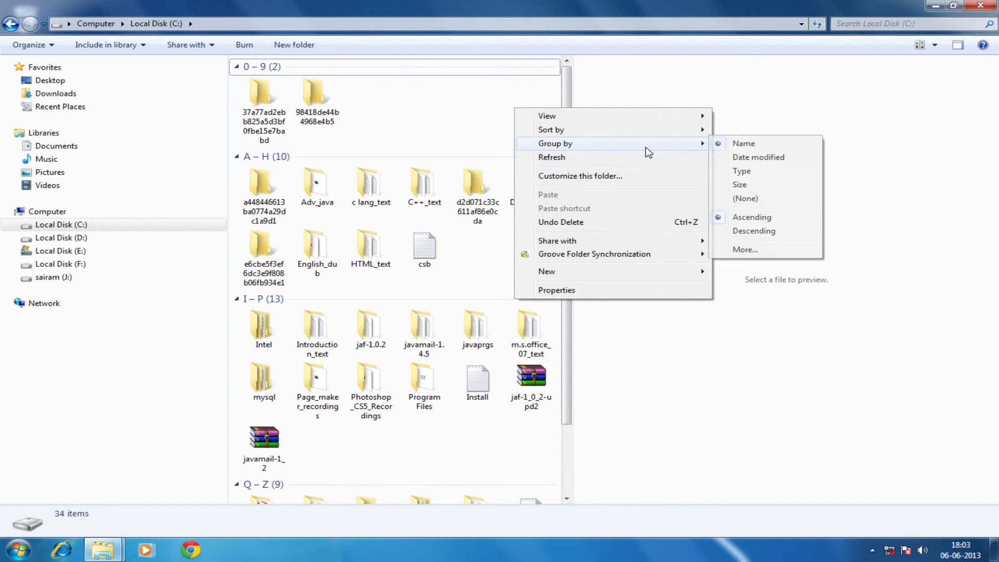
left_click(741, 158)
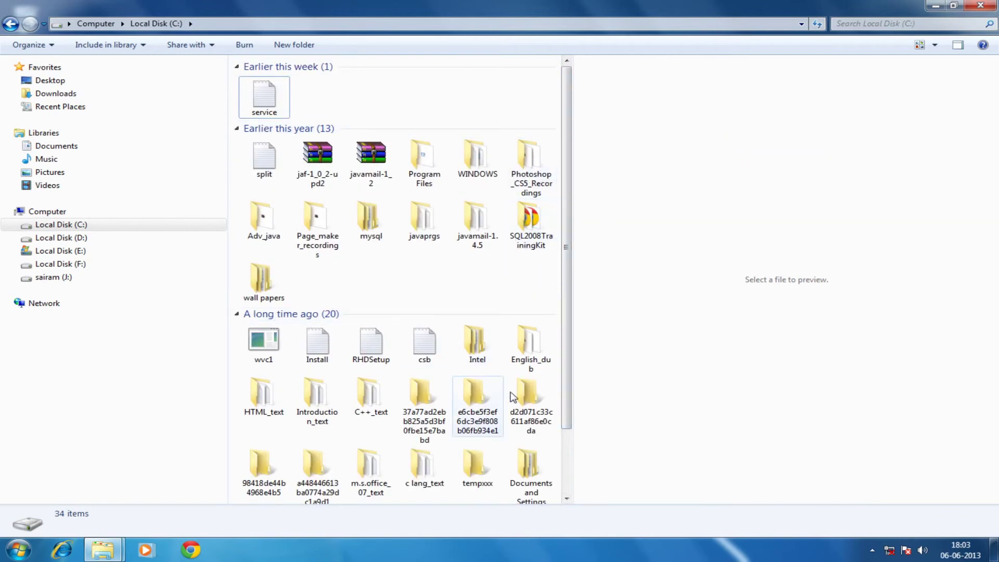
Step: Look through the date groups on Local Disk (C:) and switch the grouping back to name
left_click_drag(569, 376, 567, 440)
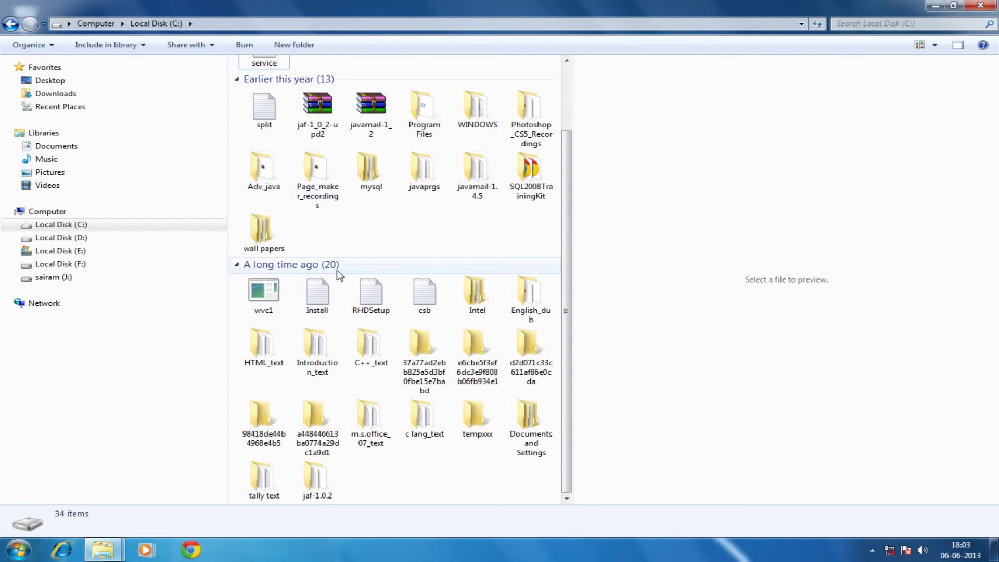
right_click(509, 237)
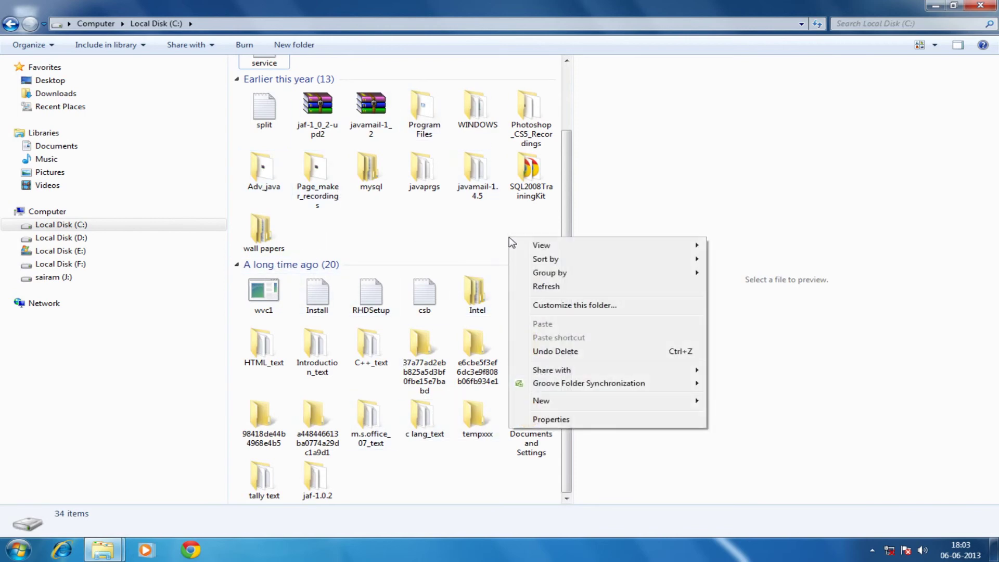
mouse_move(563, 272)
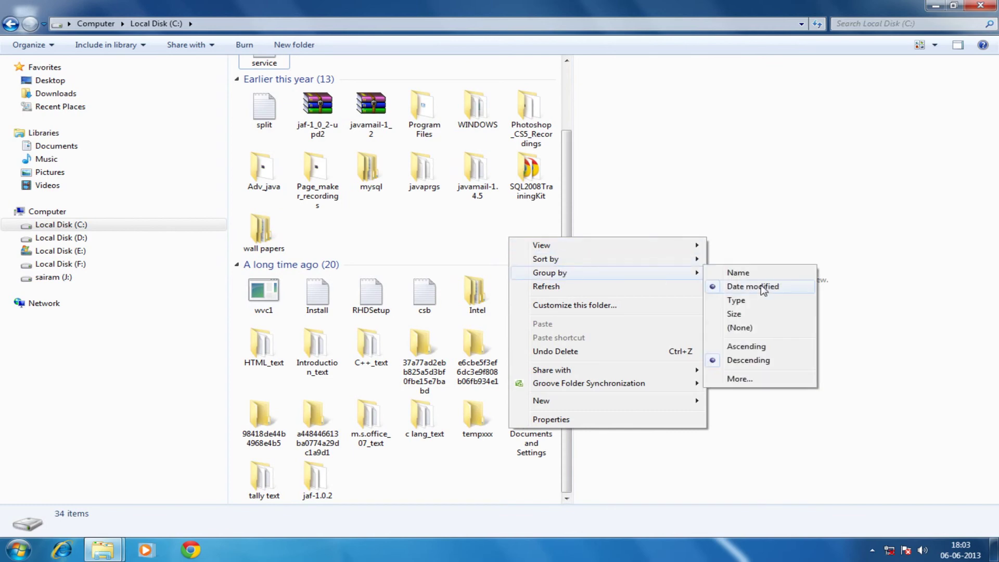
left_click(742, 275)
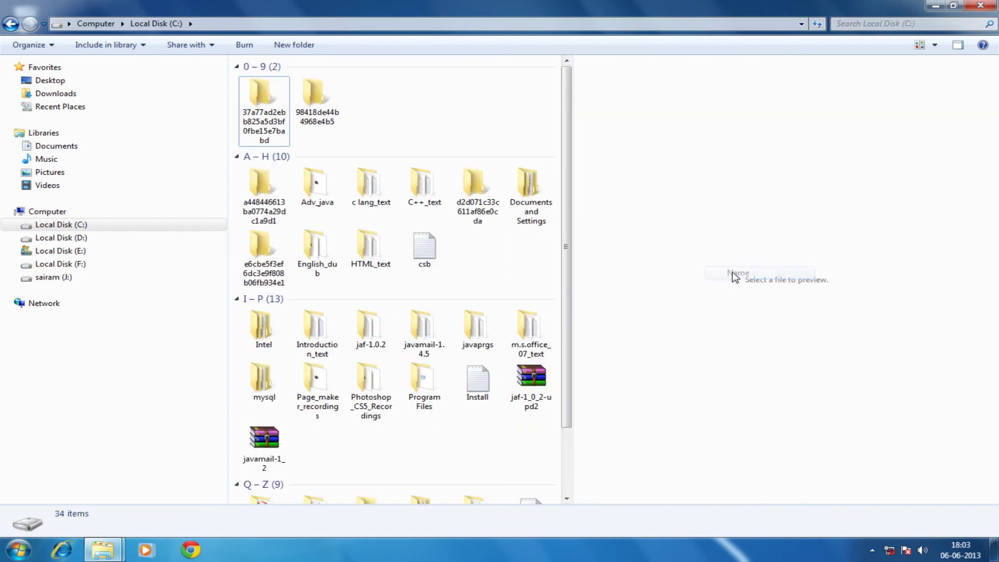
Step: Check the available grouping options for the drive and refresh the folder contents
right_click(530, 132)
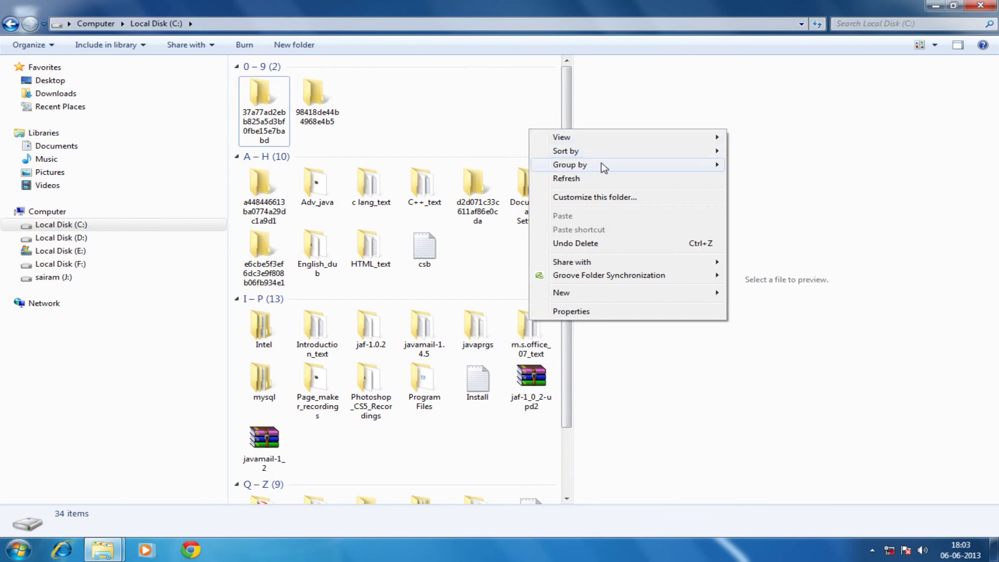
mouse_move(602, 168)
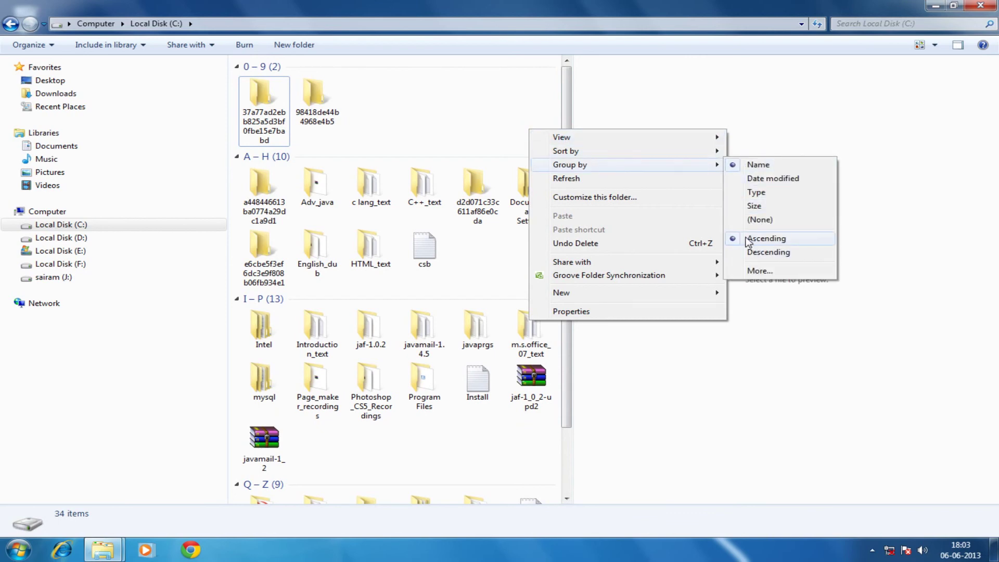
left_click(627, 181)
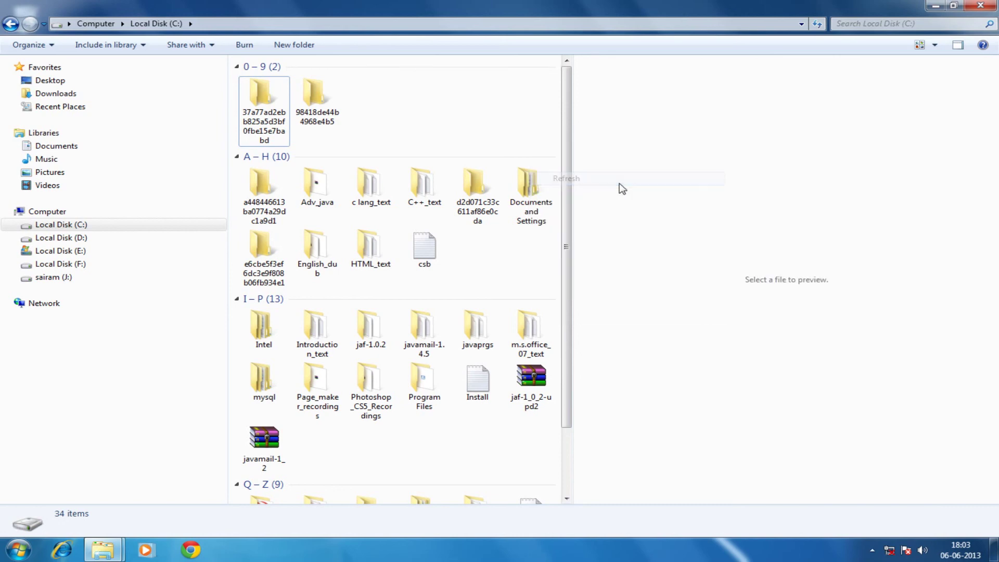